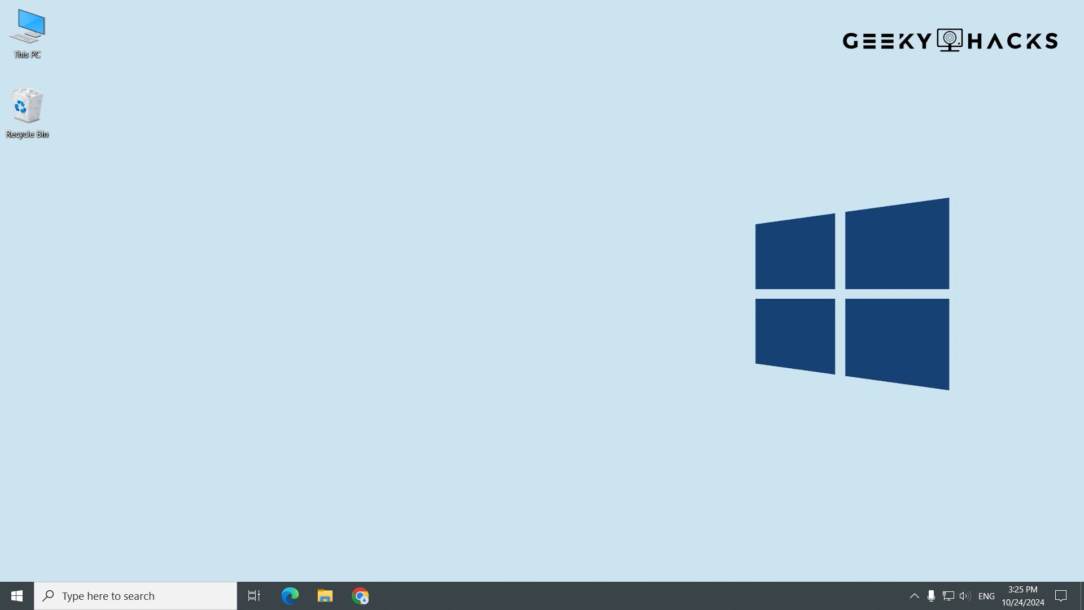
# In Chrome, search the web for "display driver uninstaller" and open the Wagnardsoft result.
pyautogui.click(370, 596)
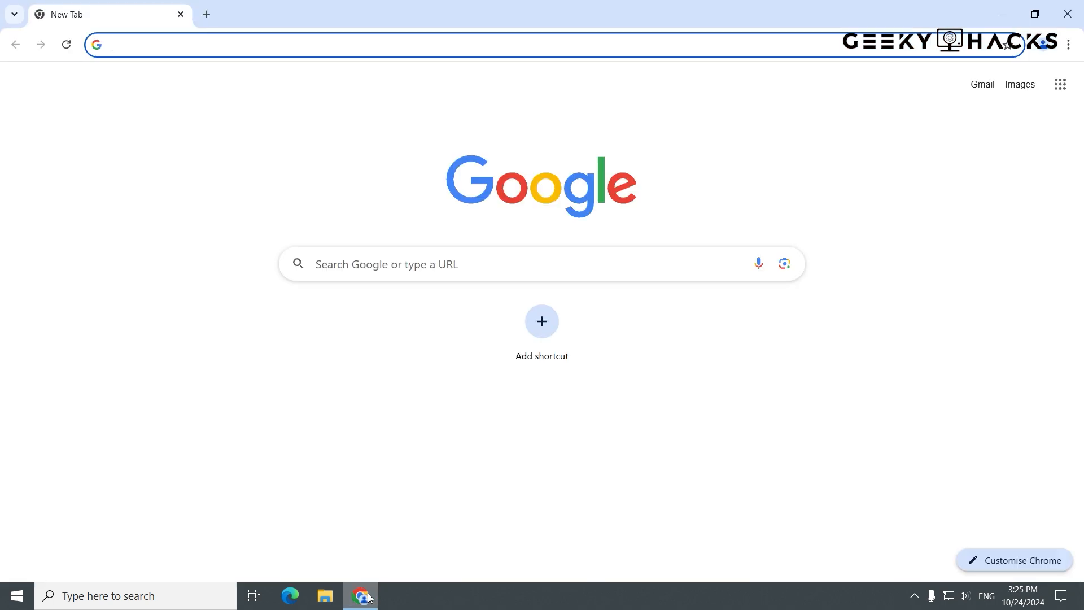
pyautogui.write('display driver uninstaller')
pyautogui.press('Return')
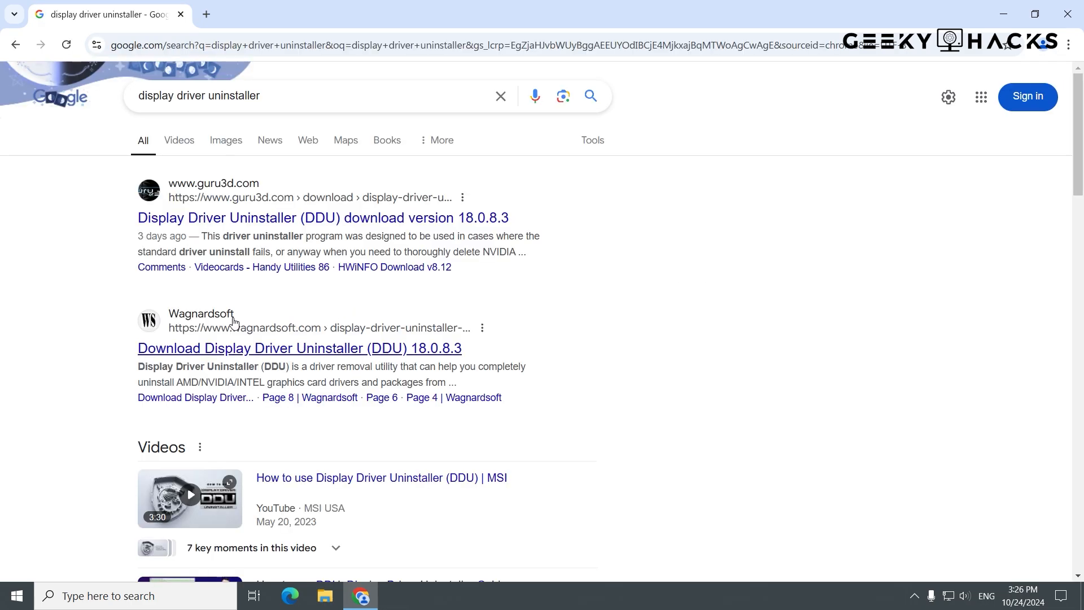
pyautogui.click(230, 322)
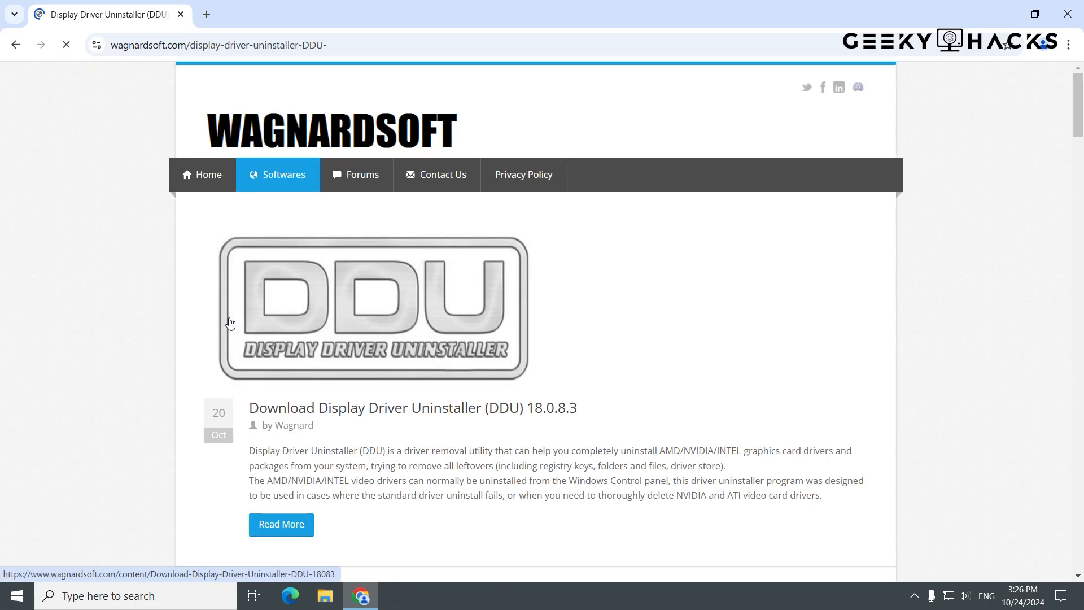
# Open the Display Driver Uninstaller (DDU) 18.0.8.3 article and follow its link to the download and support page.
pyautogui.moveTo(279, 188)
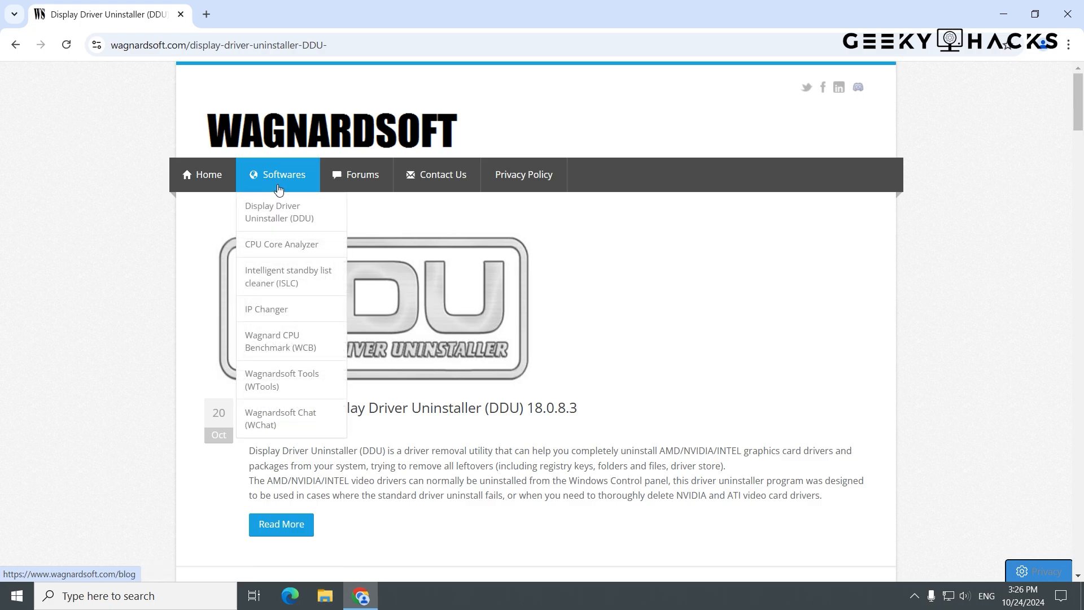
pyautogui.click(305, 228)
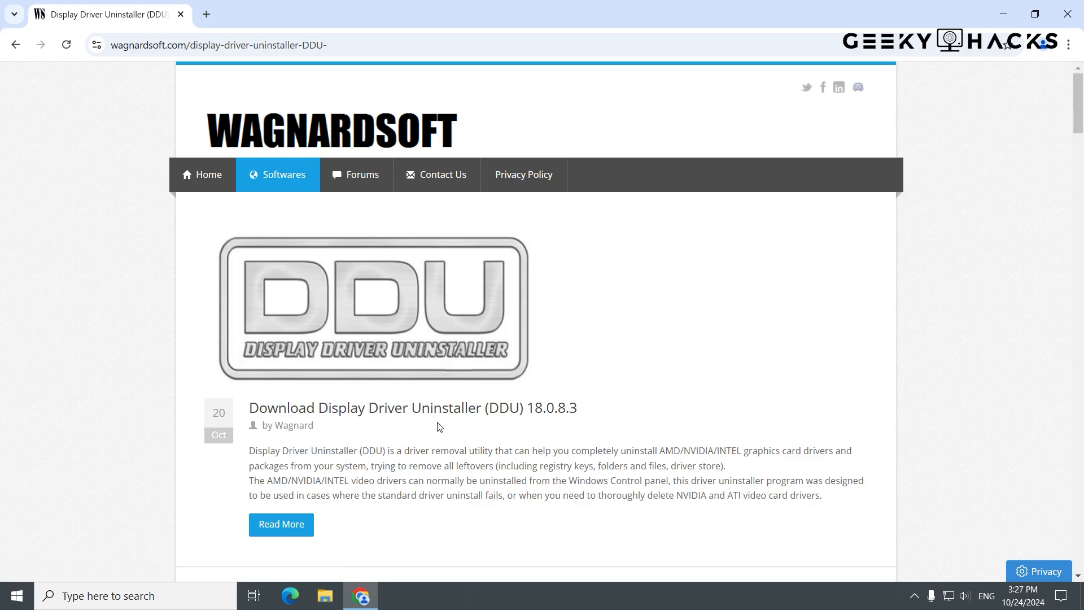
pyautogui.click(442, 419)
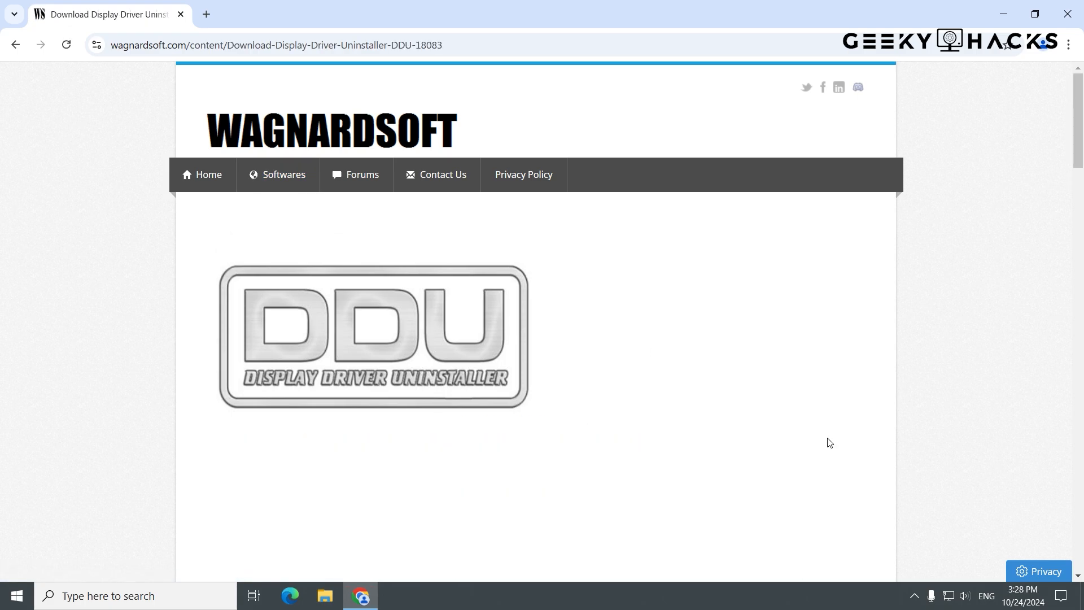
pyautogui.scroll(-5, 828, 440)
pyautogui.scroll(-15, 829, 442)
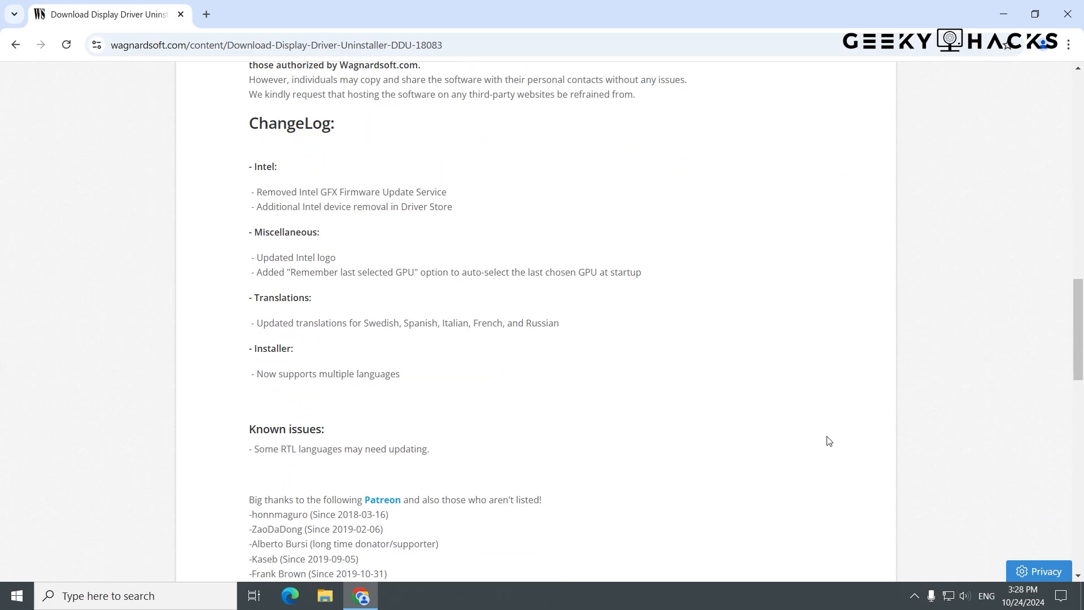
pyautogui.scroll(-5, 827, 440)
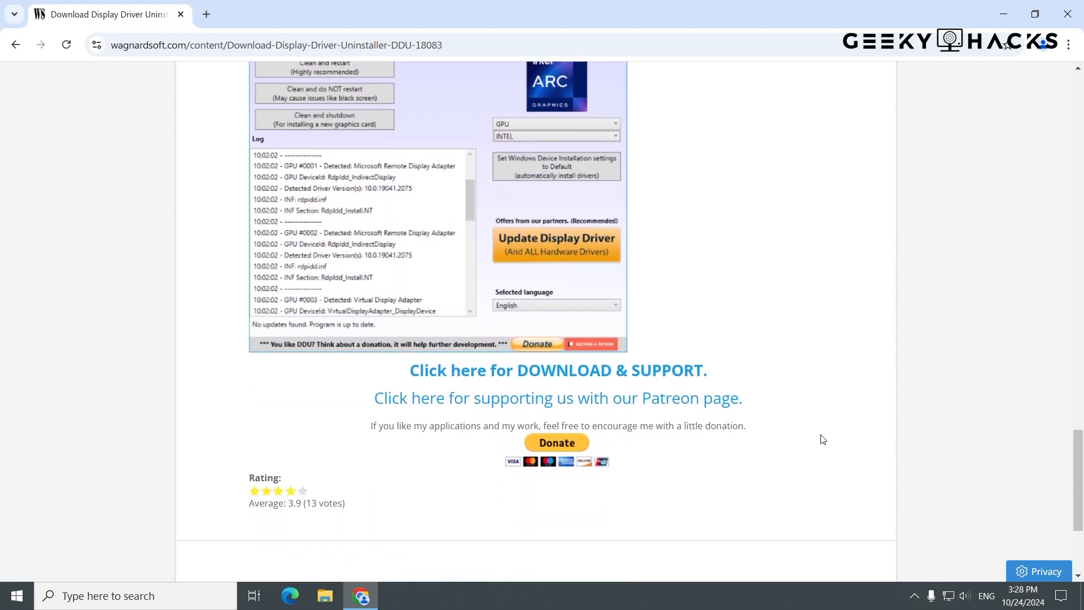
pyautogui.click(599, 377)
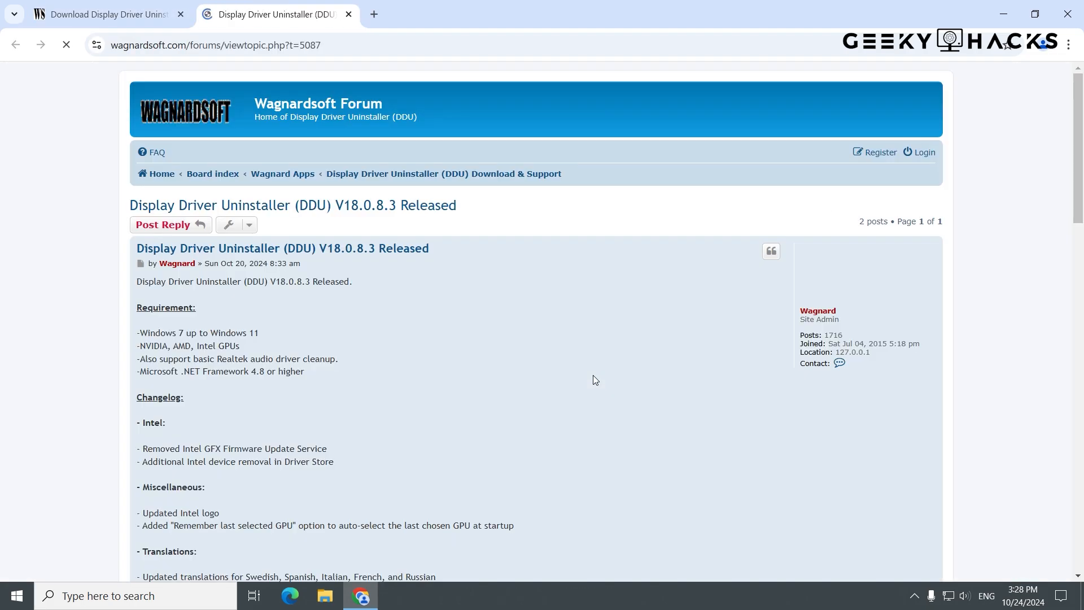
# Download the "Installer" version of DDU and show the downloaded setup file in its folder.
pyautogui.scroll(-4, 593, 380)
pyautogui.scroll(-9, 593, 375)
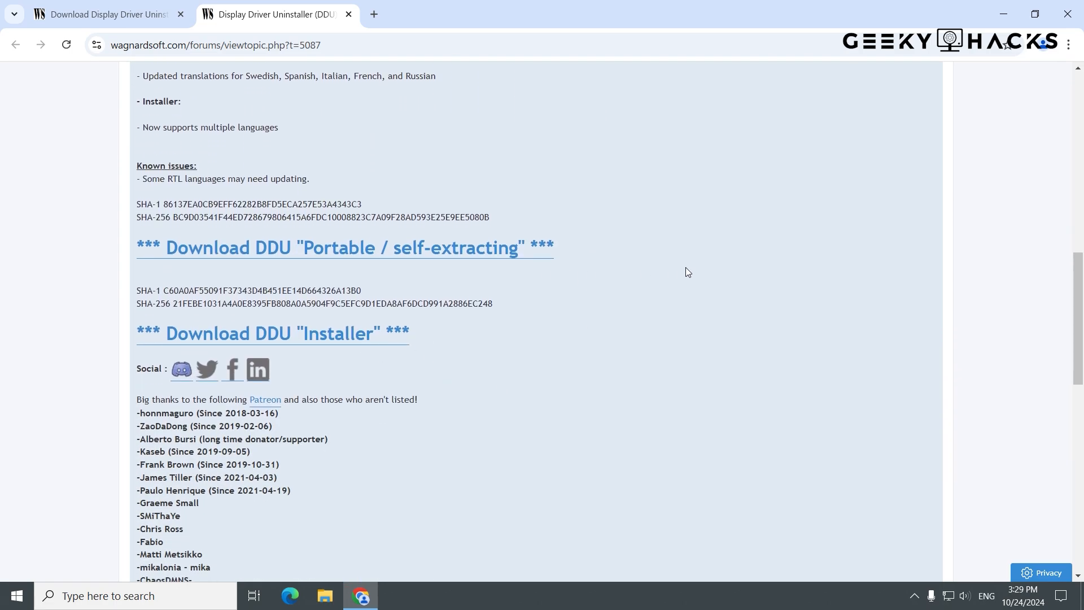
pyautogui.click(310, 347)
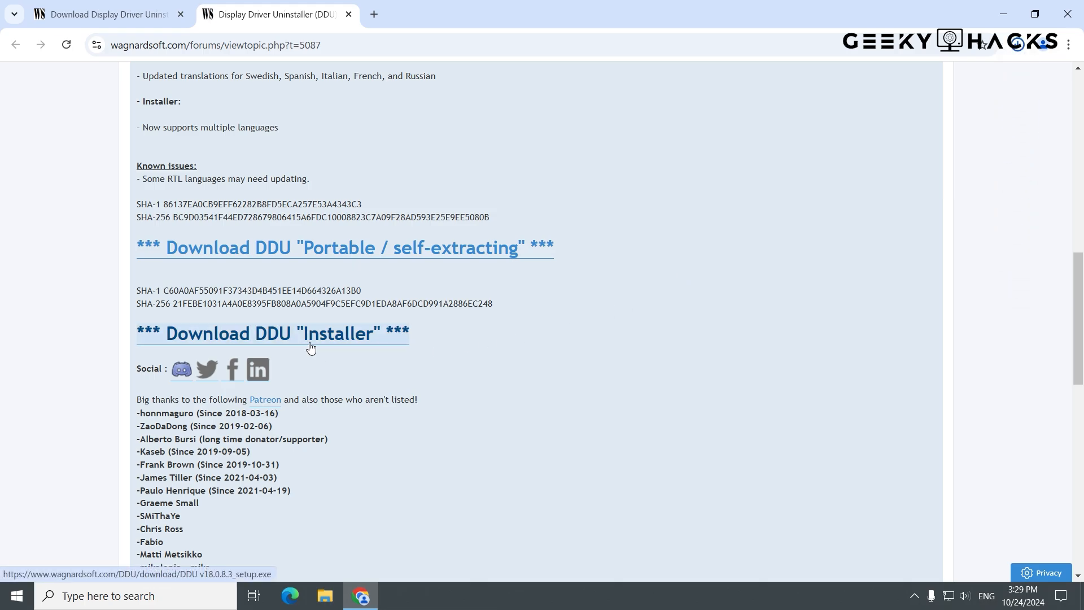
pyautogui.click(1017, 44)
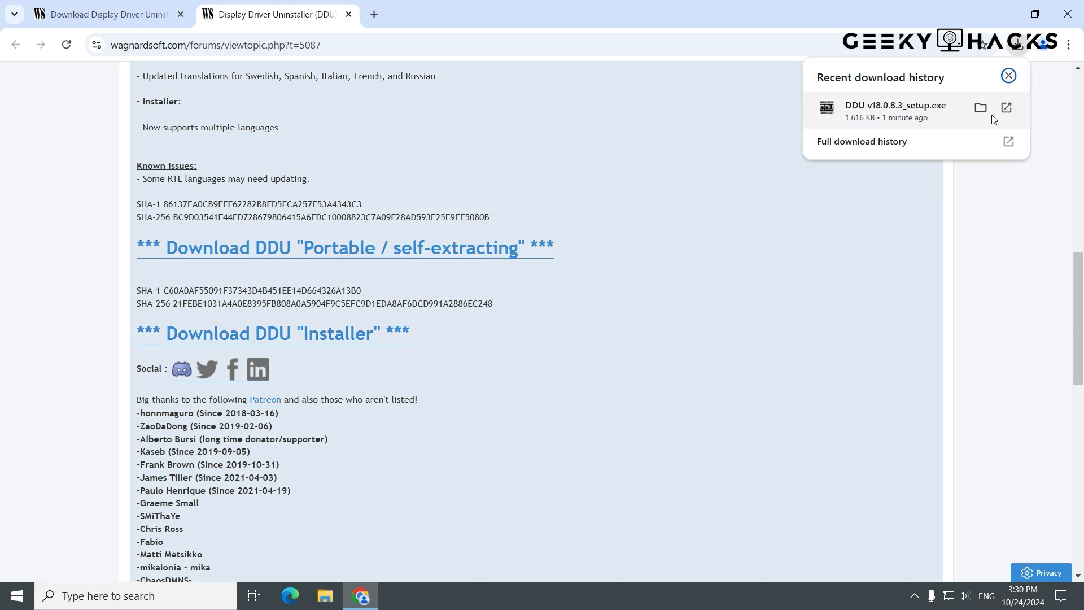
pyautogui.click(981, 108)
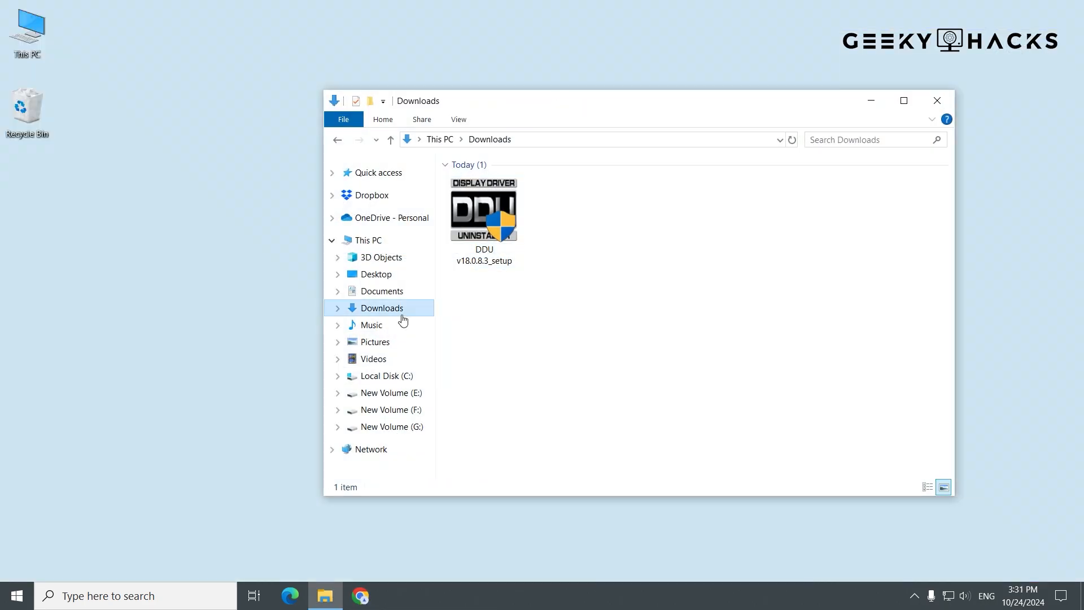
# Run DDU v18.0.8.3_setup in English, accept the license agreement, and install it to the default destination folder.
pyautogui.click(508, 264)
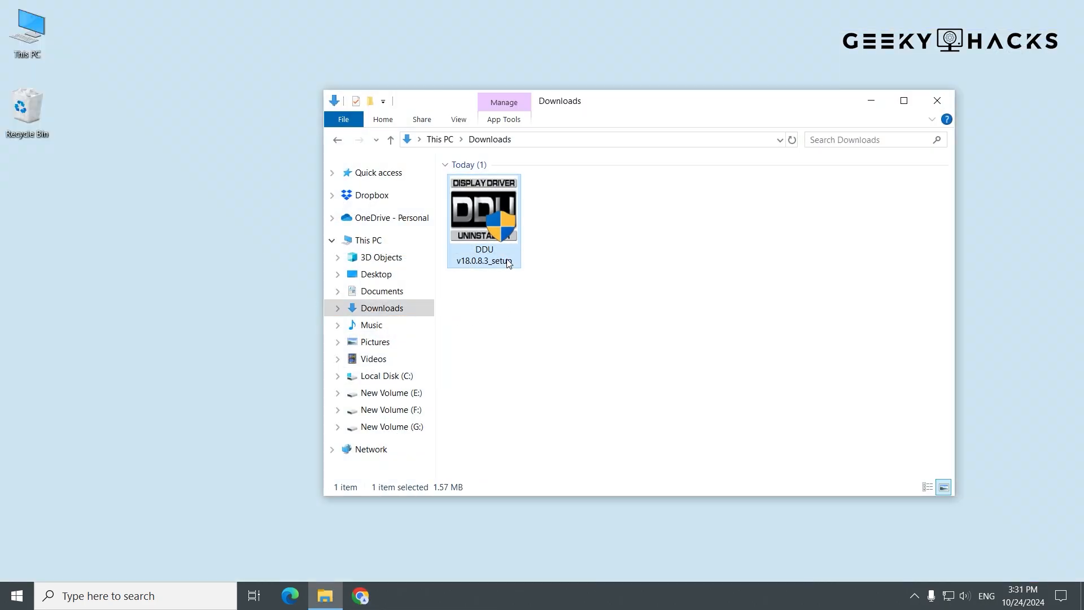
pyautogui.doubleClick(508, 264)
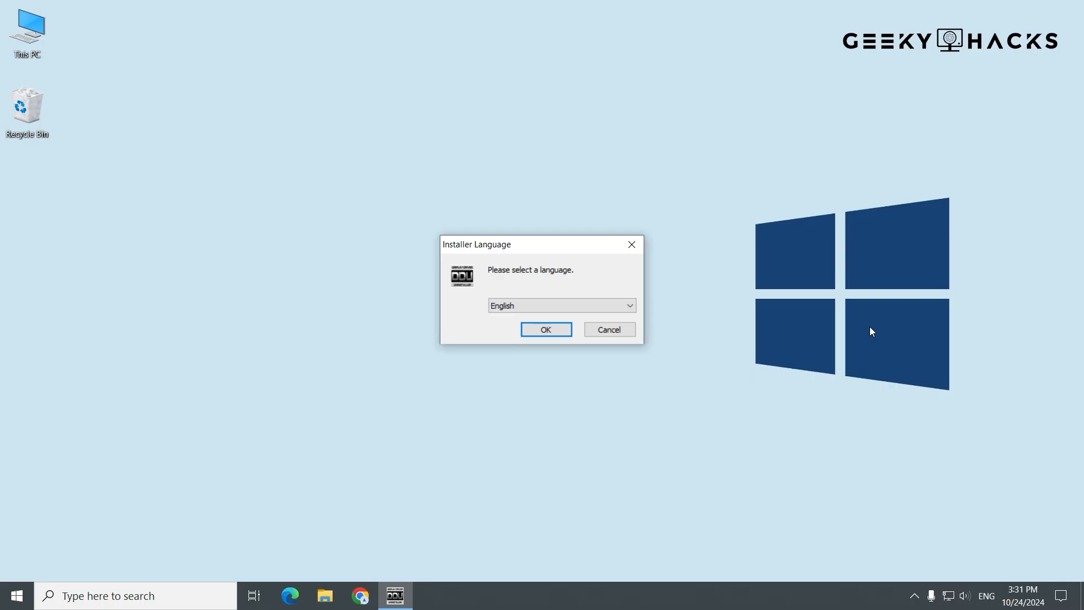
pyautogui.click(550, 333)
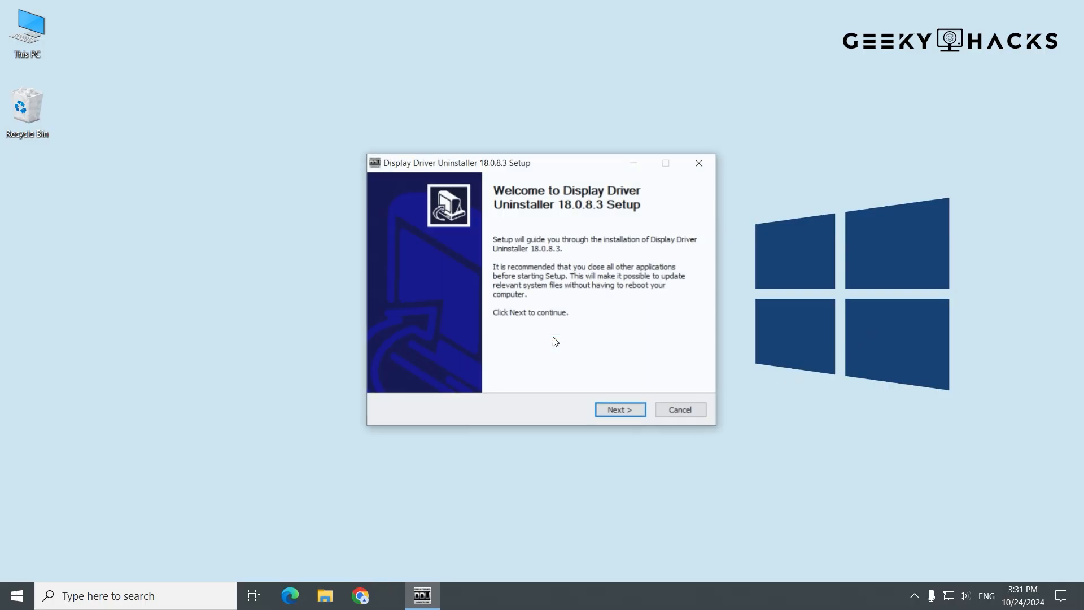
pyautogui.click(617, 416)
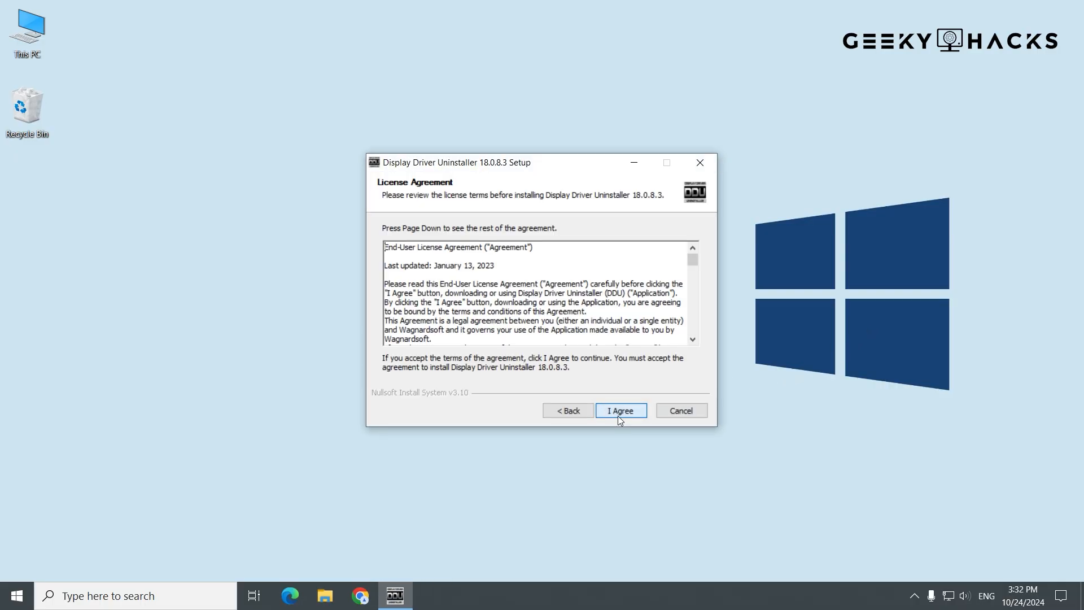
pyautogui.click(616, 415)
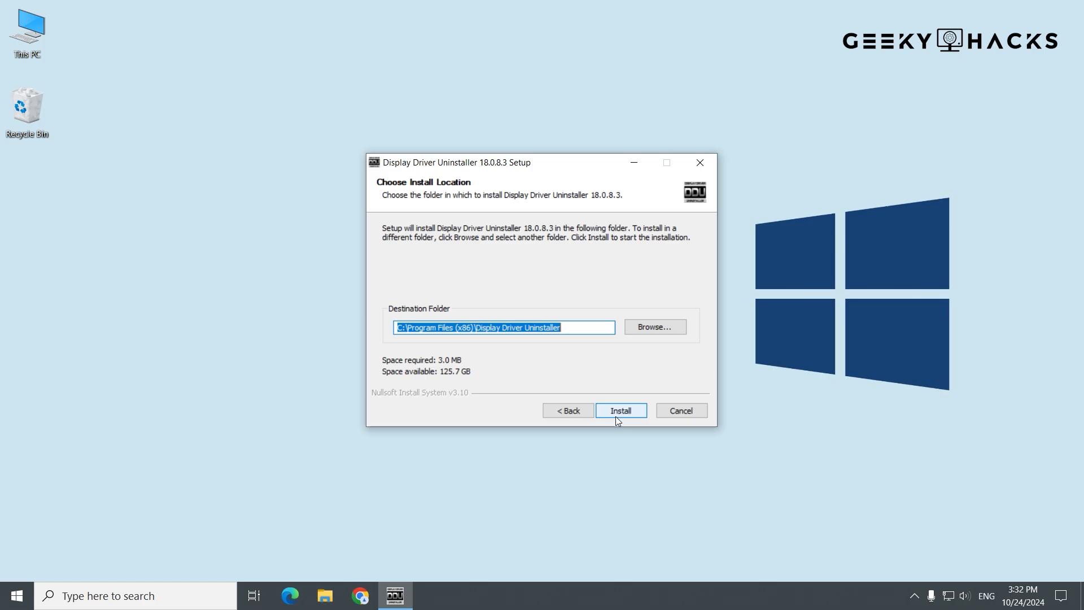
pyautogui.click(616, 417)
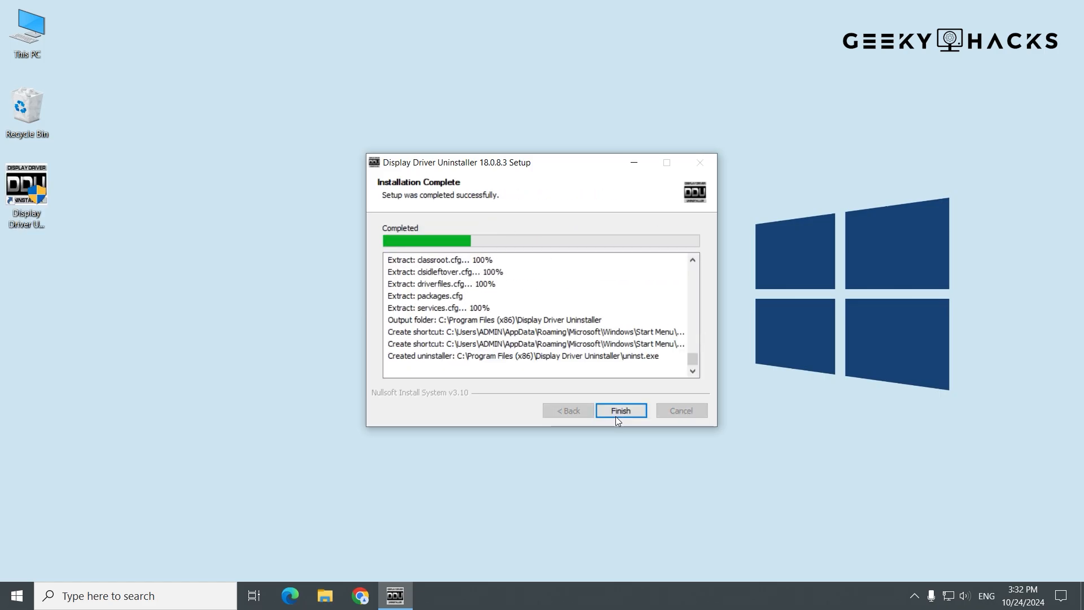
# Finish the DDU setup with both running the program and showing the Readme turned off.
pyautogui.click(617, 416)
pyautogui.click(498, 280)
pyautogui.click(498, 303)
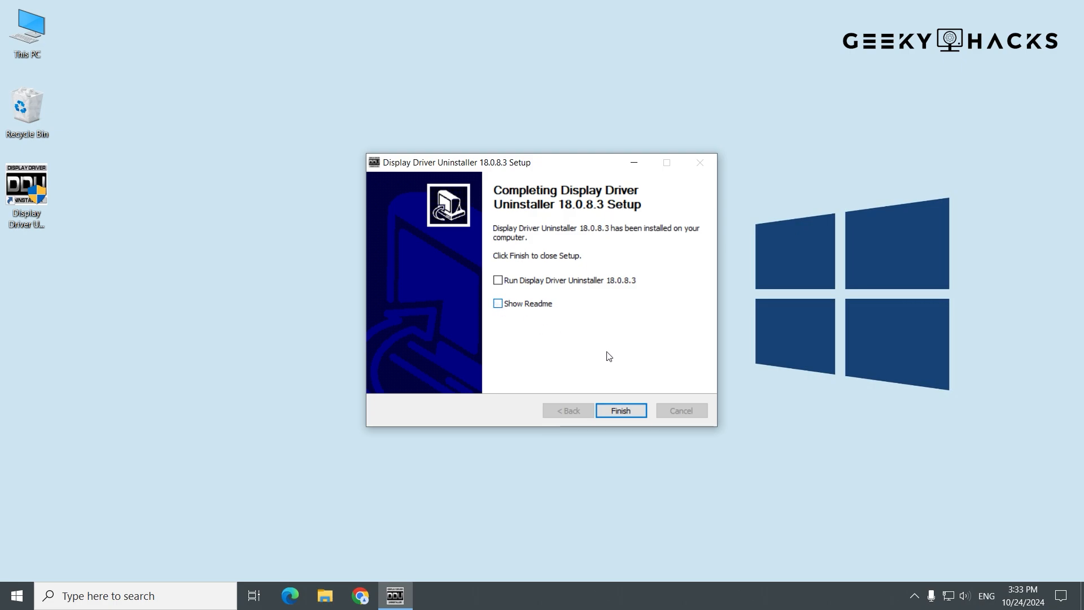
pyautogui.click(640, 411)
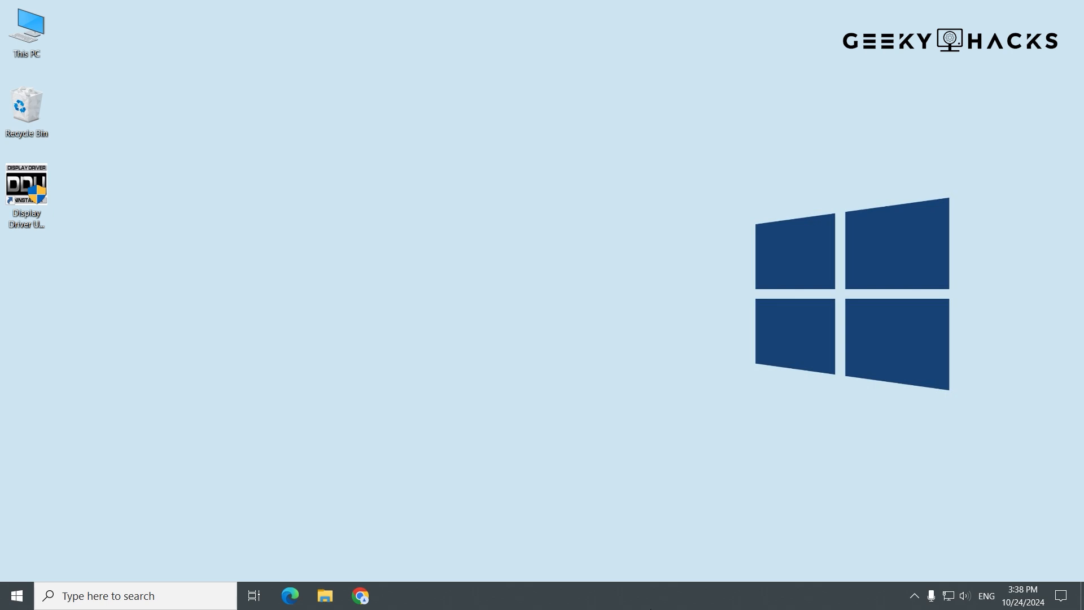
# Enable Safe boot with the Minimal option in System Configuration (msconfig), apply it, and restart the computer.
pyautogui.press('super+r')
pyautogui.write('m')
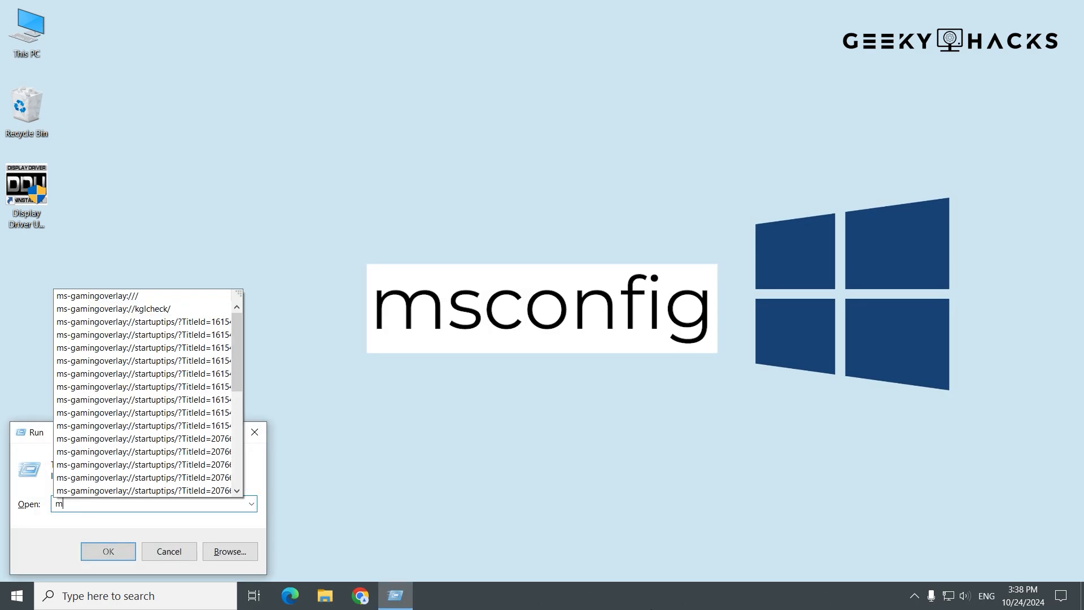
pyautogui.write('sconfig')
pyautogui.press('Return')
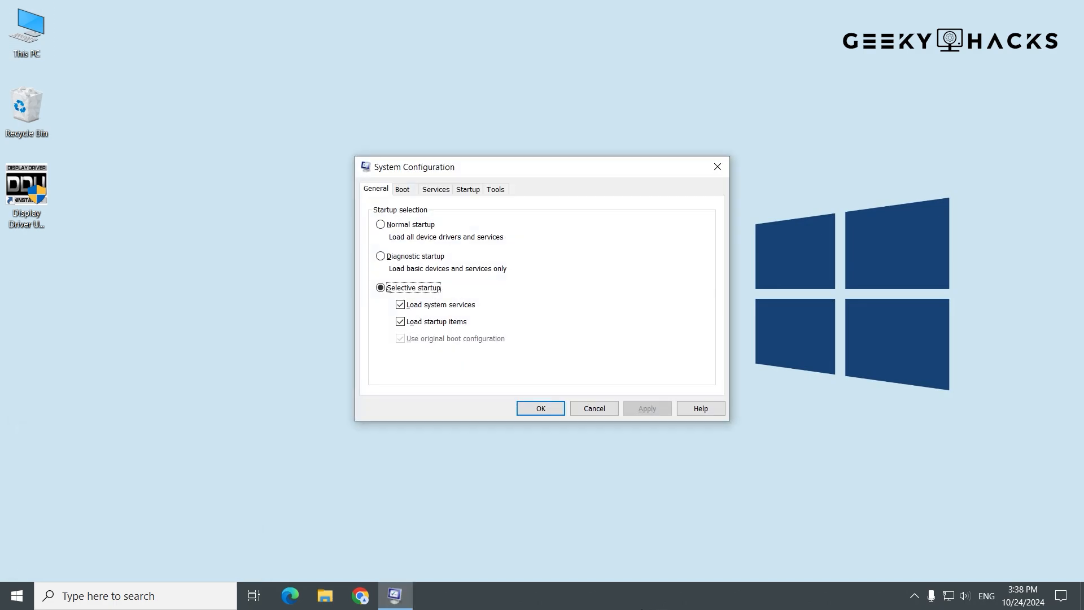
pyautogui.click(404, 192)
pyautogui.click(384, 322)
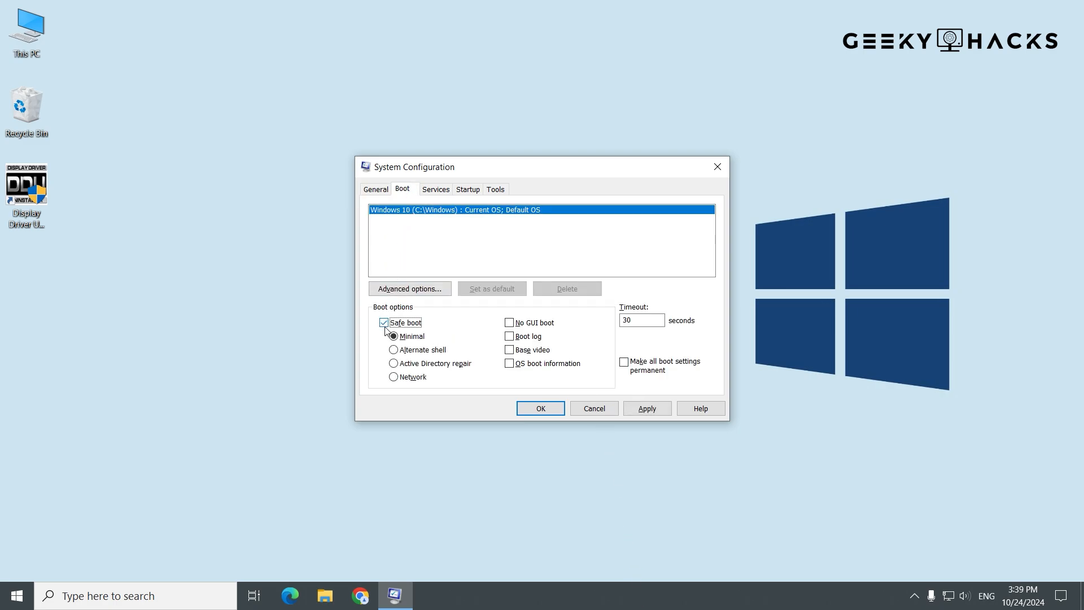
pyautogui.click(649, 408)
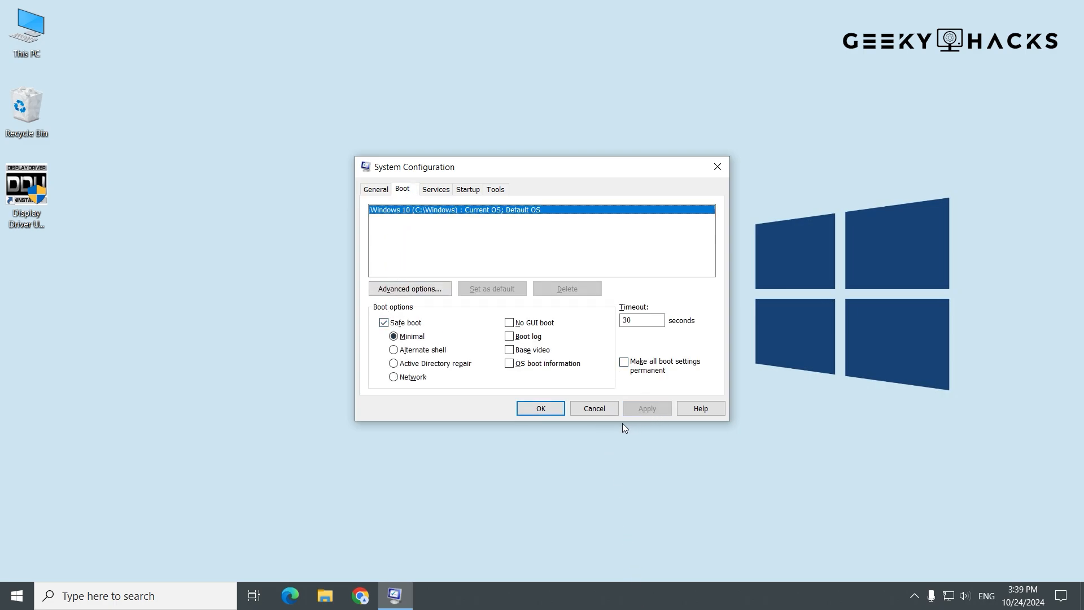
pyautogui.click(555, 413)
pyautogui.click(524, 329)
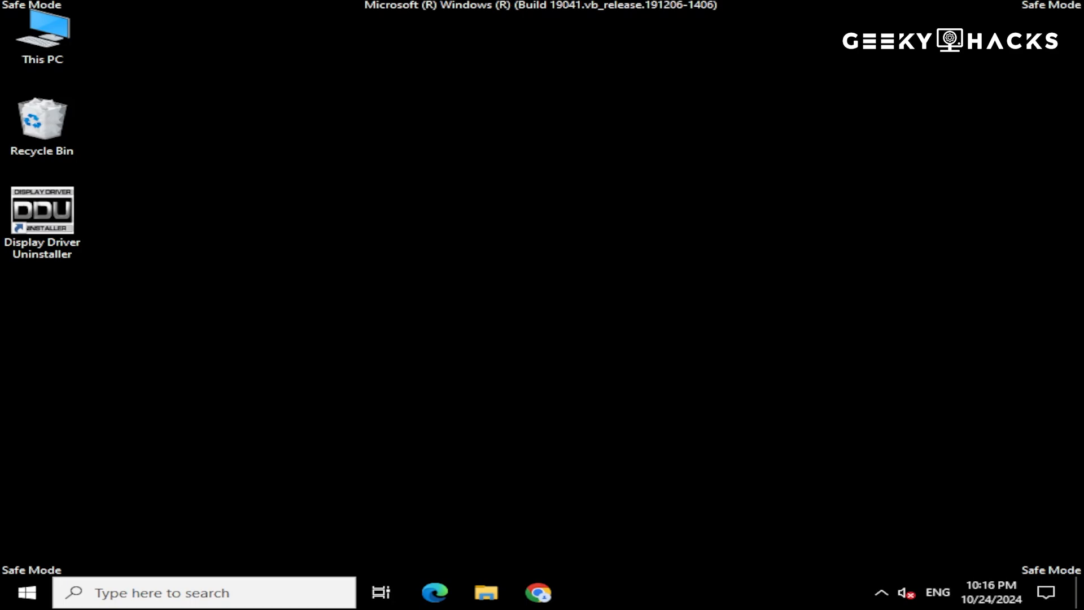
# Turn off Safe boot in System Configuration (msconfig), apply the change, and exit without restarting.
pyautogui.press('super+r')
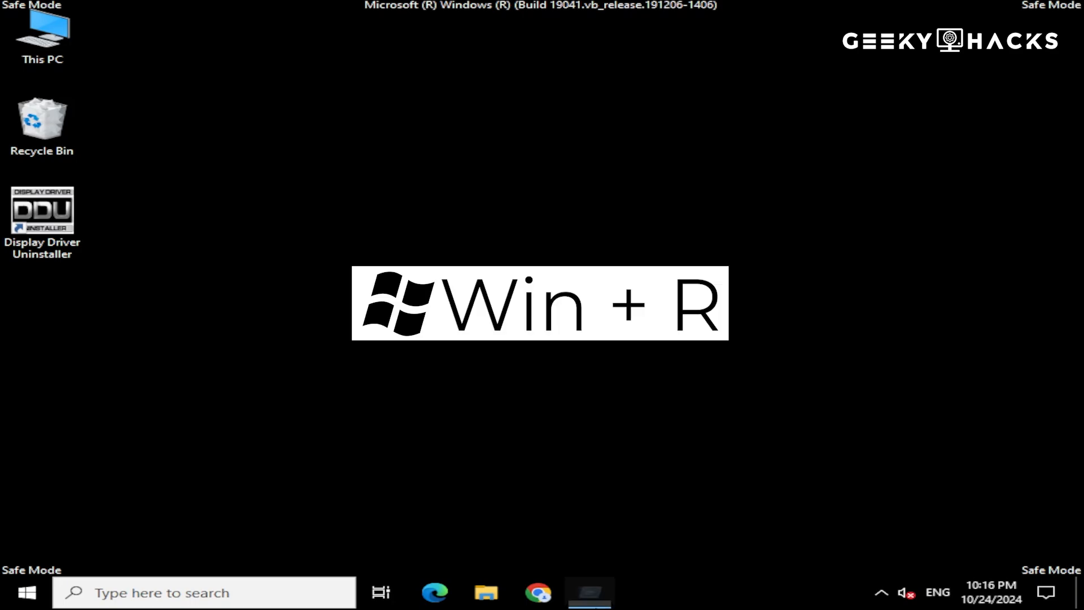
pyautogui.write('msconfig')
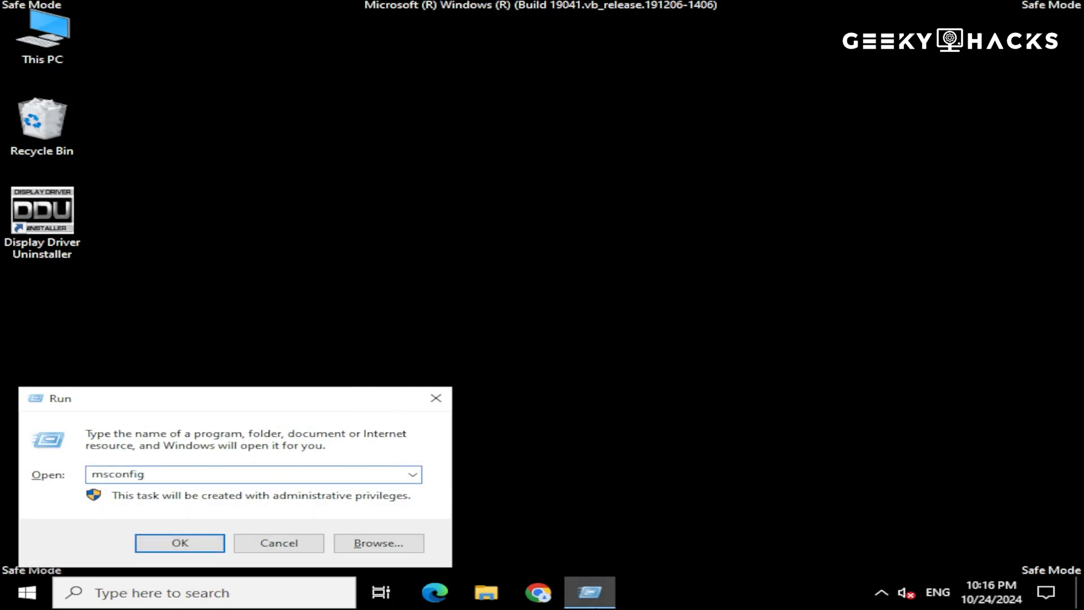
pyautogui.press('Return')
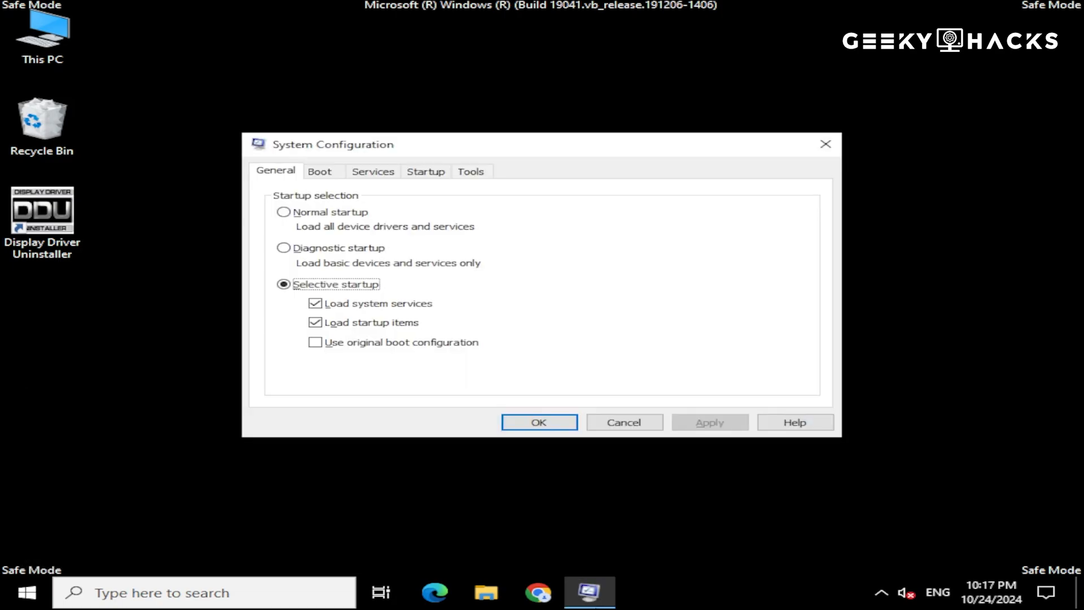
pyautogui.click(320, 171)
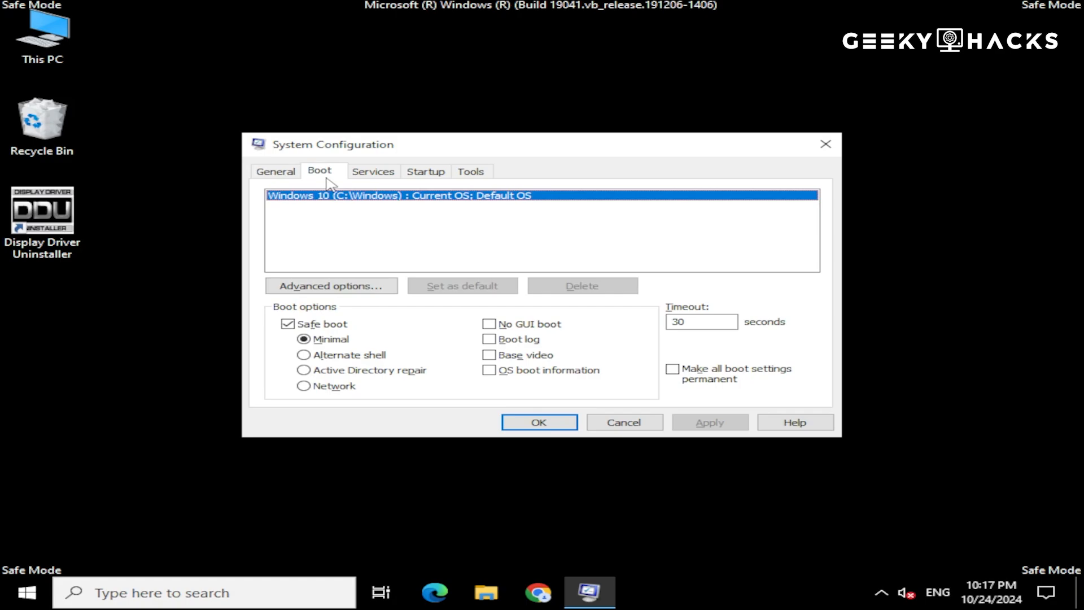
pyautogui.click(287, 326)
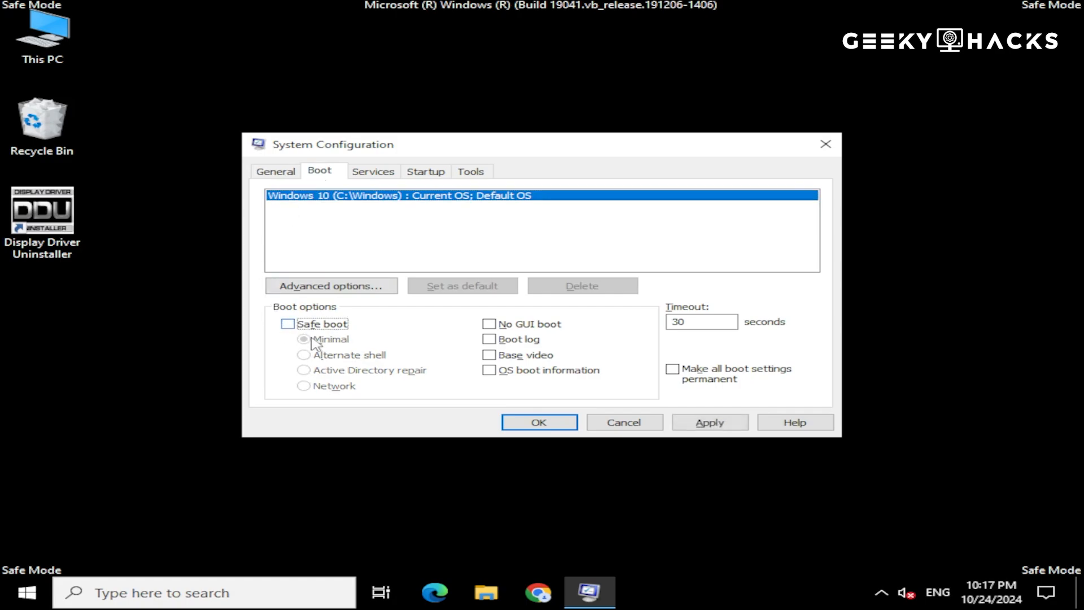
pyautogui.click(734, 428)
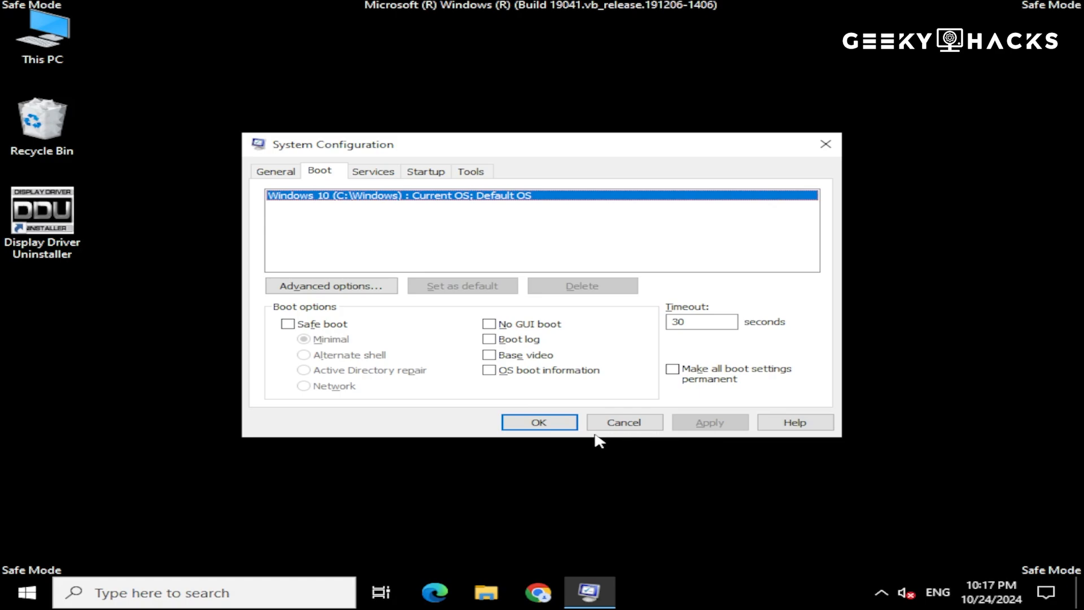
pyautogui.click(556, 427)
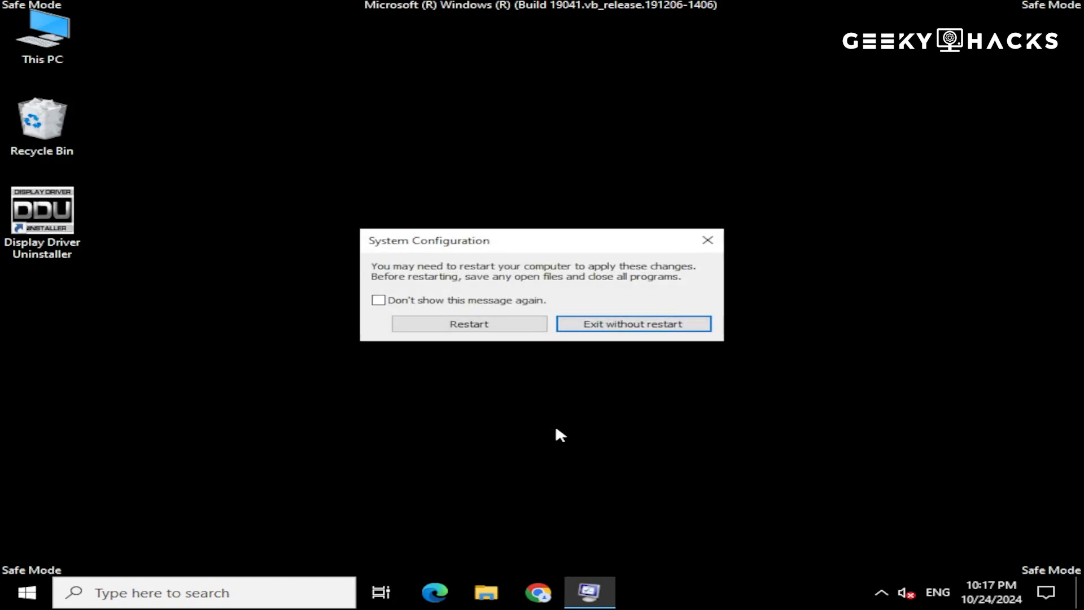
pyautogui.click(683, 327)
# Launch Display Driver Uninstaller and enable the advanced option that prevents driver downloads from Windows Update.
pyautogui.doubleClick(71, 243)
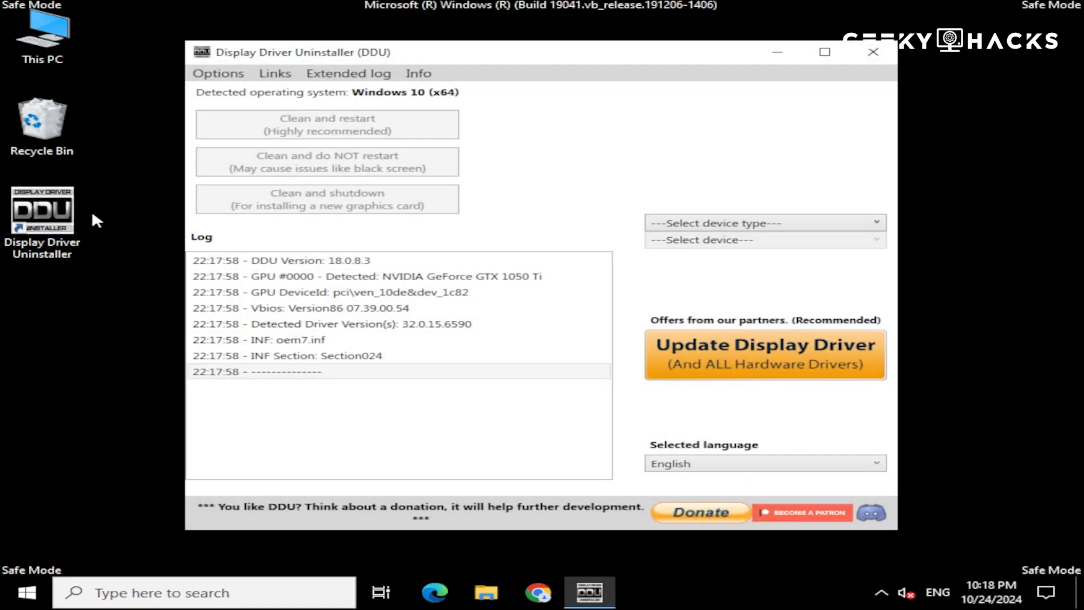
pyautogui.click(202, 73)
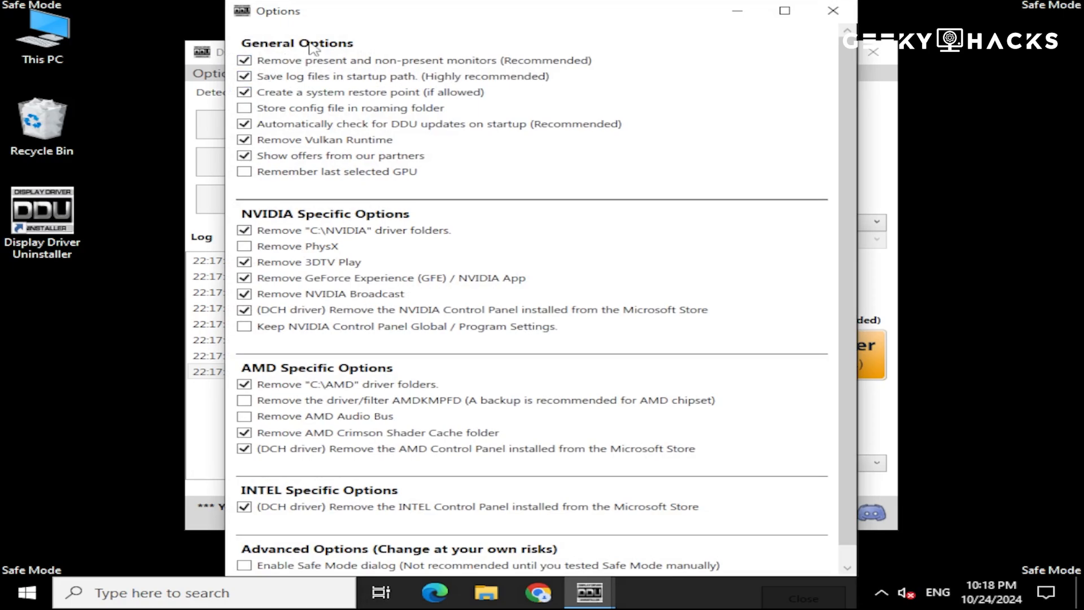
pyautogui.moveTo(473, 1); pyautogui.dragTo(497, 21)
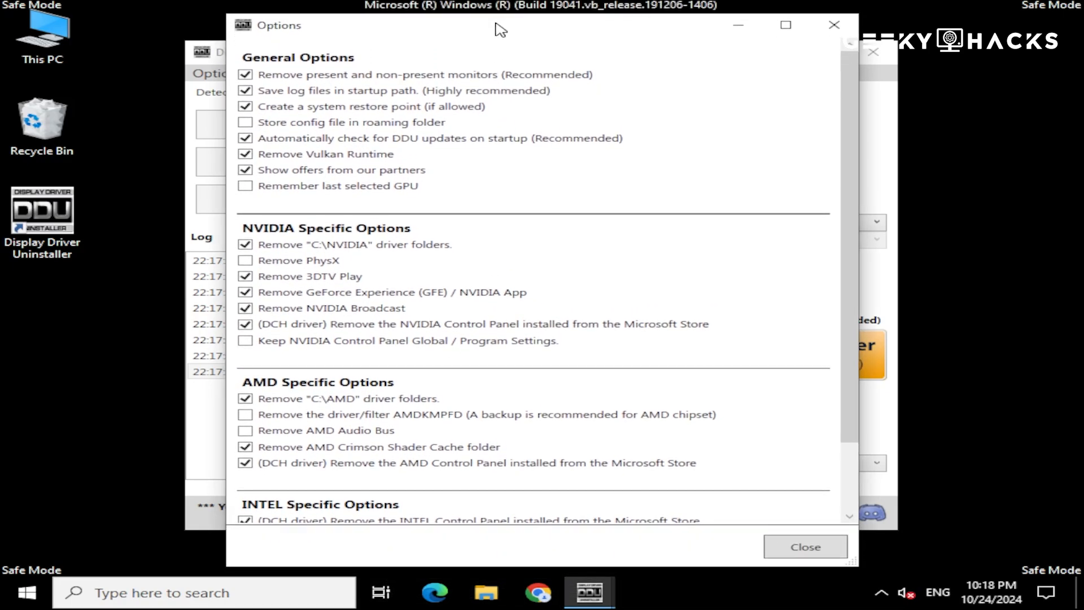
pyautogui.scroll(-2, 693, 186)
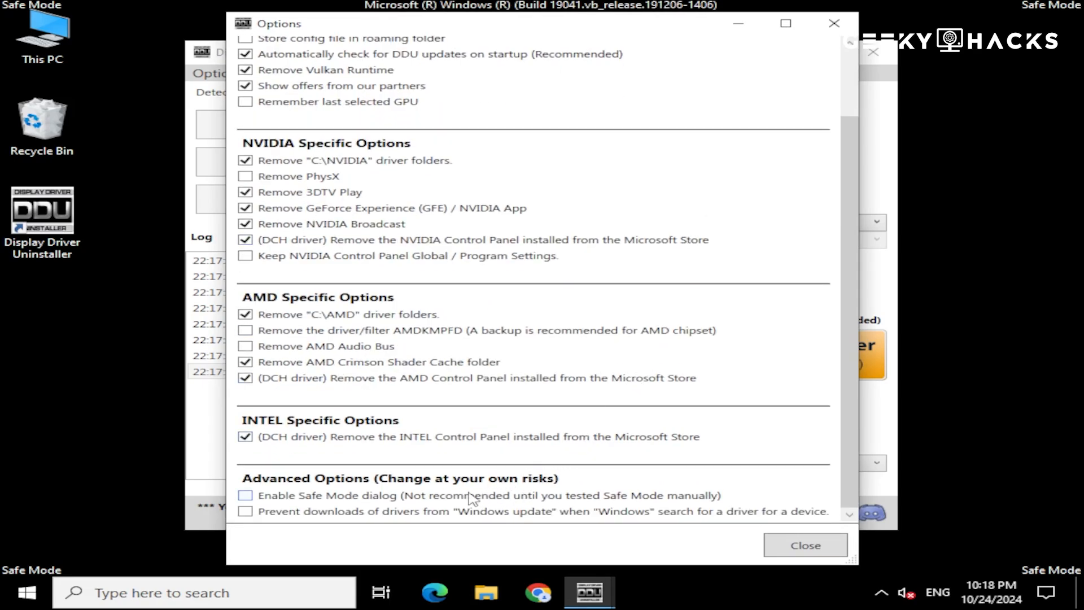
pyautogui.click(245, 511)
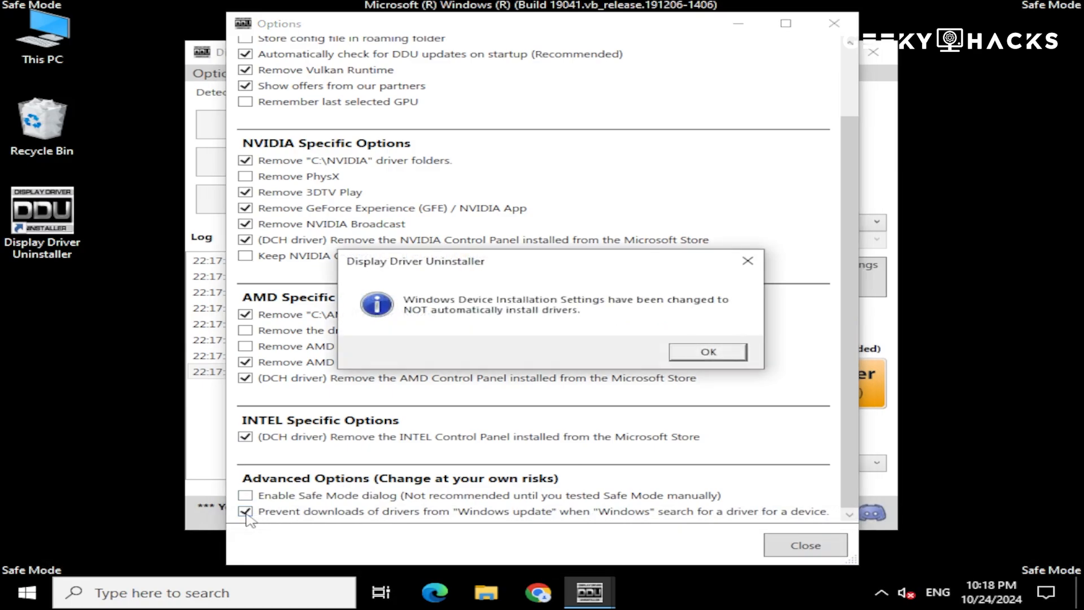
pyautogui.click(733, 358)
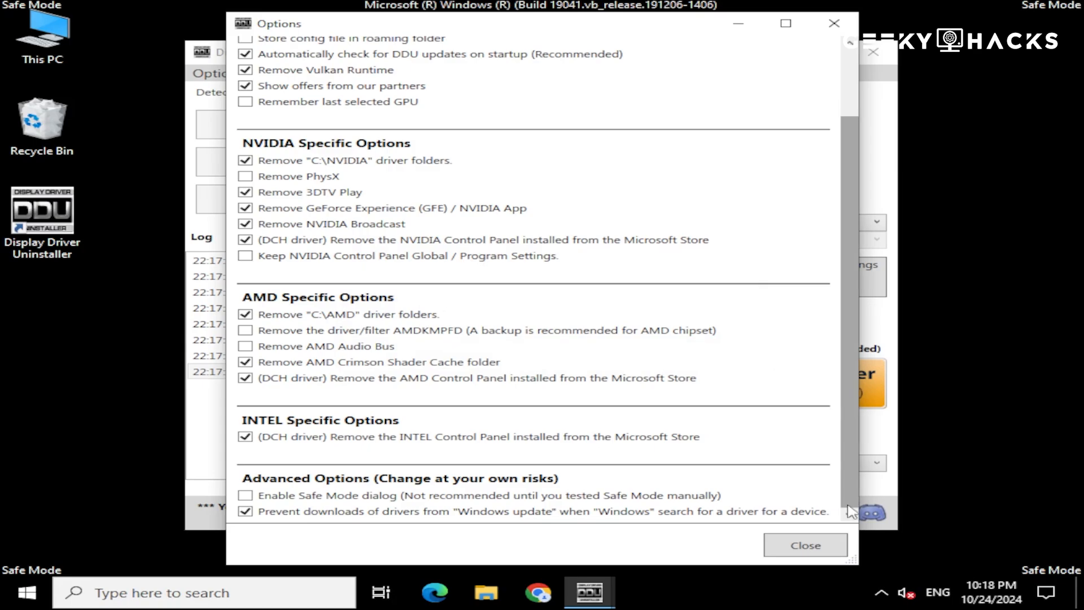
pyautogui.click(834, 551)
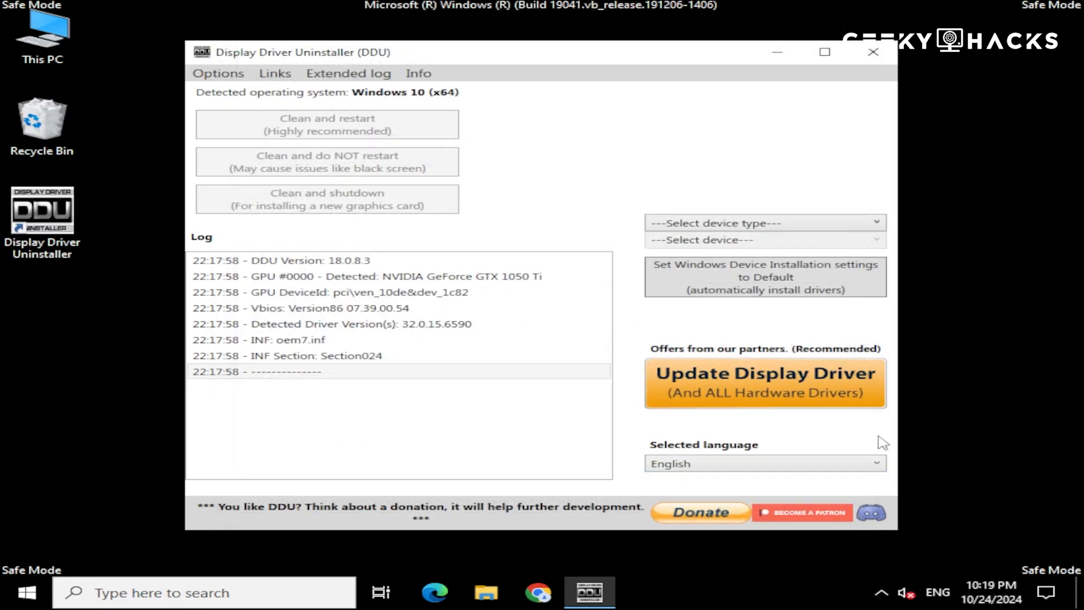
# Set the device type to GPU and the device to NVIDIA.
pyautogui.click(882, 225)
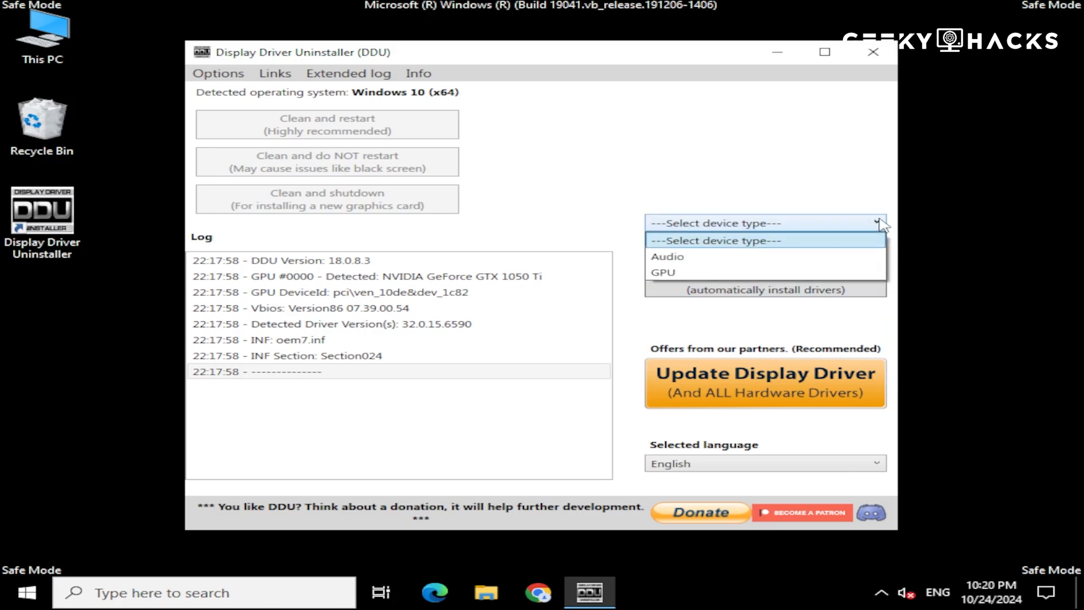
pyautogui.click(741, 275)
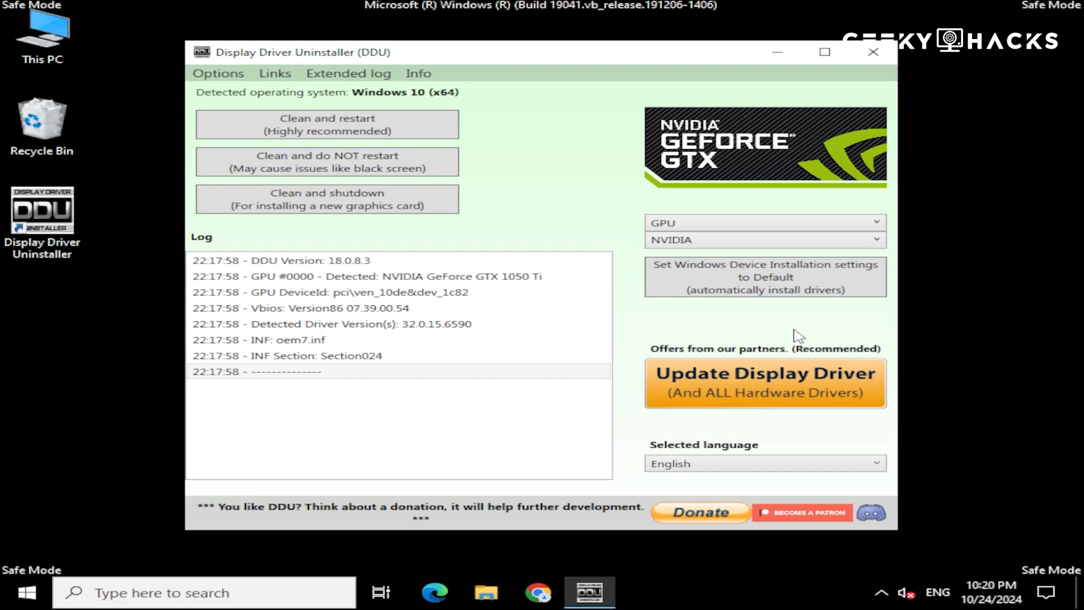
pyautogui.click(878, 240)
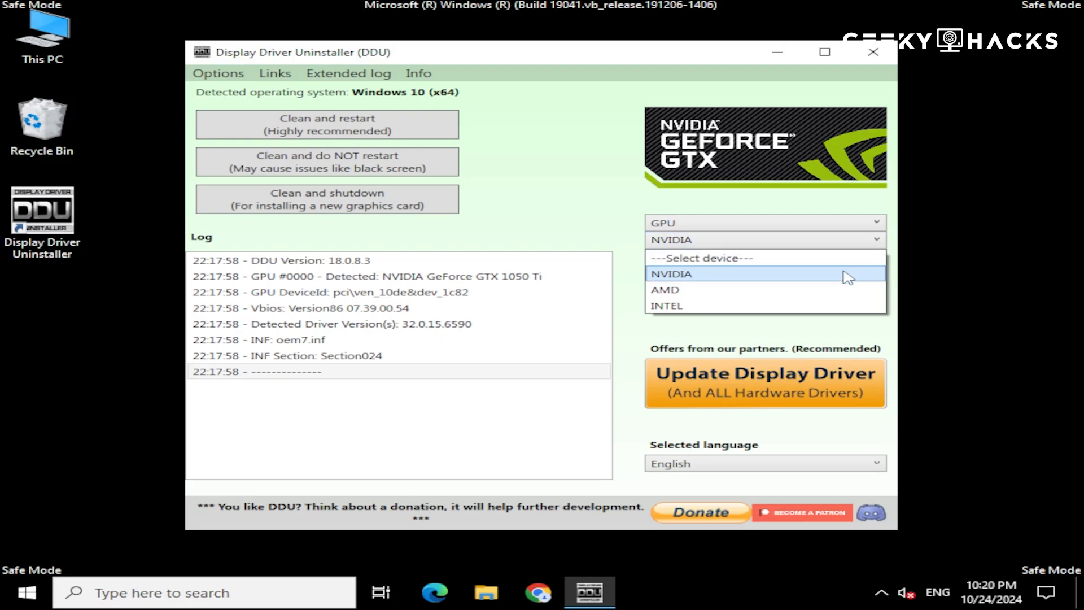
pyautogui.click(846, 274)
# Switch the device to AMD, to INTEL, and back to NVIDIA.
pyautogui.click(877, 242)
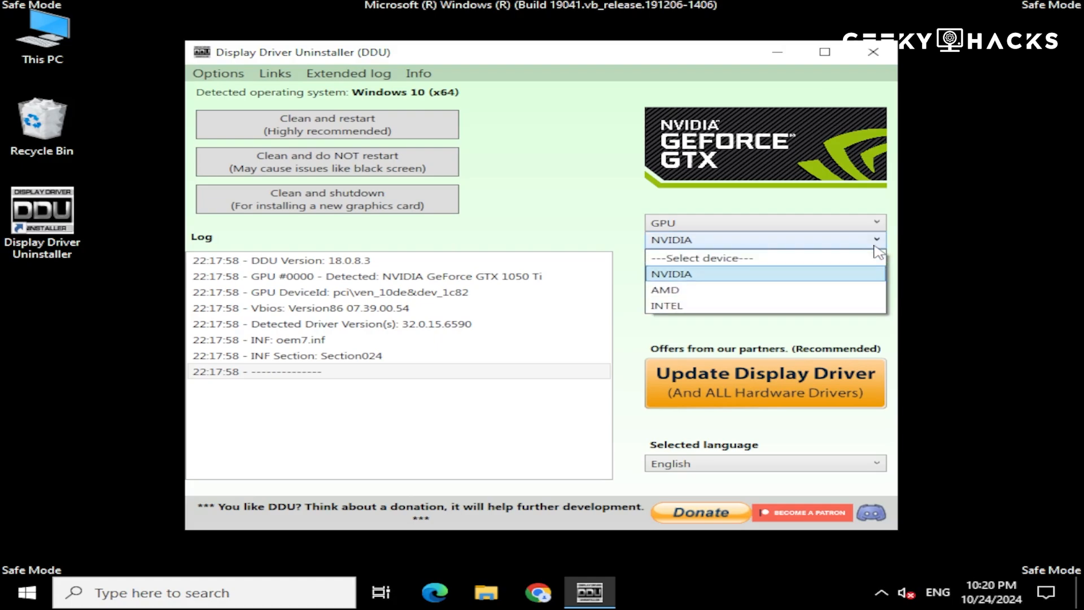
pyautogui.click(850, 289)
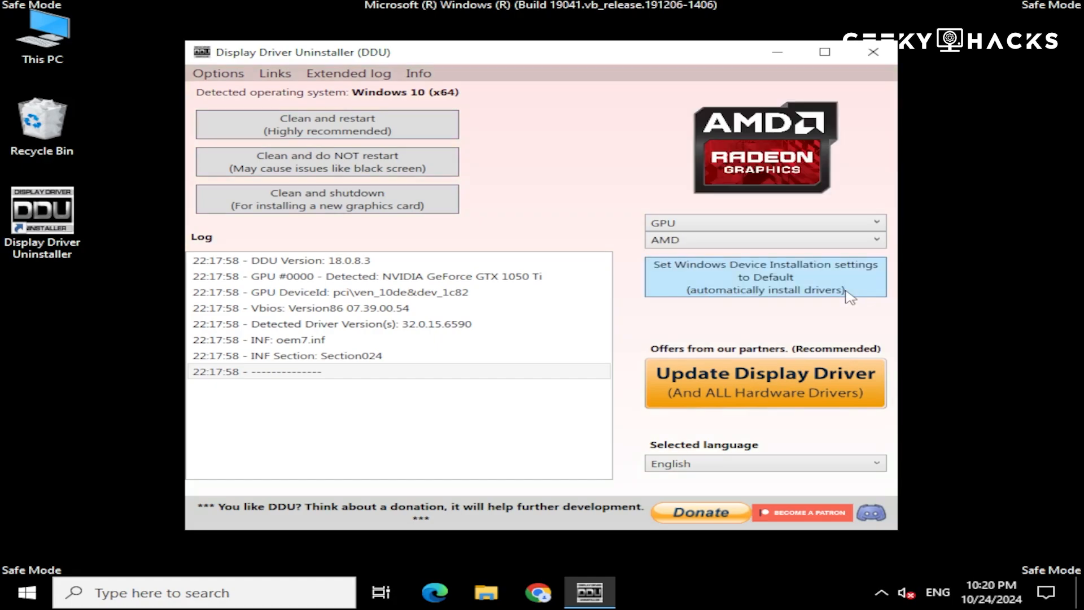
pyautogui.click(884, 244)
pyautogui.click(866, 305)
pyautogui.click(884, 243)
pyautogui.click(869, 271)
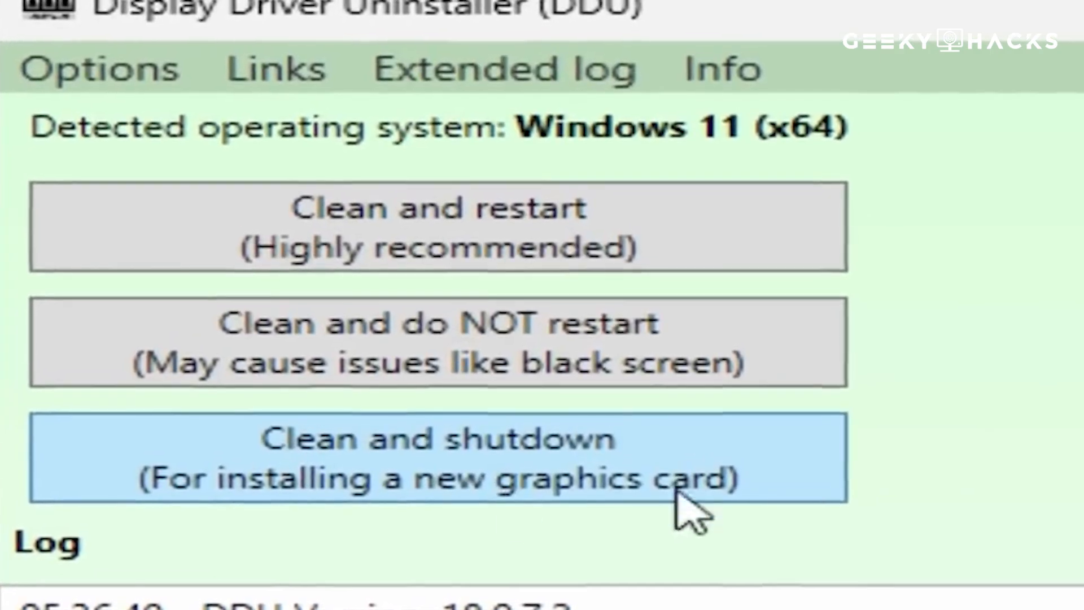
# Choose Clean and shutdown, the cleaning mode for installing a new graphics card.
pyautogui.click(621, 470)
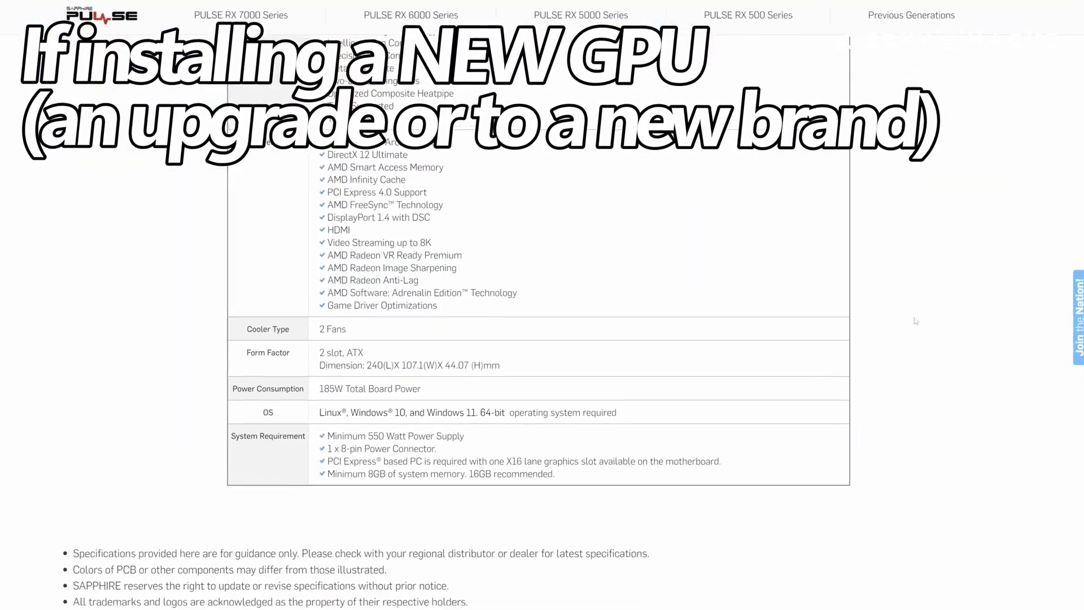
# Highlight the minimum power supply requirement in the graphics card's specifications.
pyautogui.moveTo(464, 440); pyautogui.dragTo(387, 442)
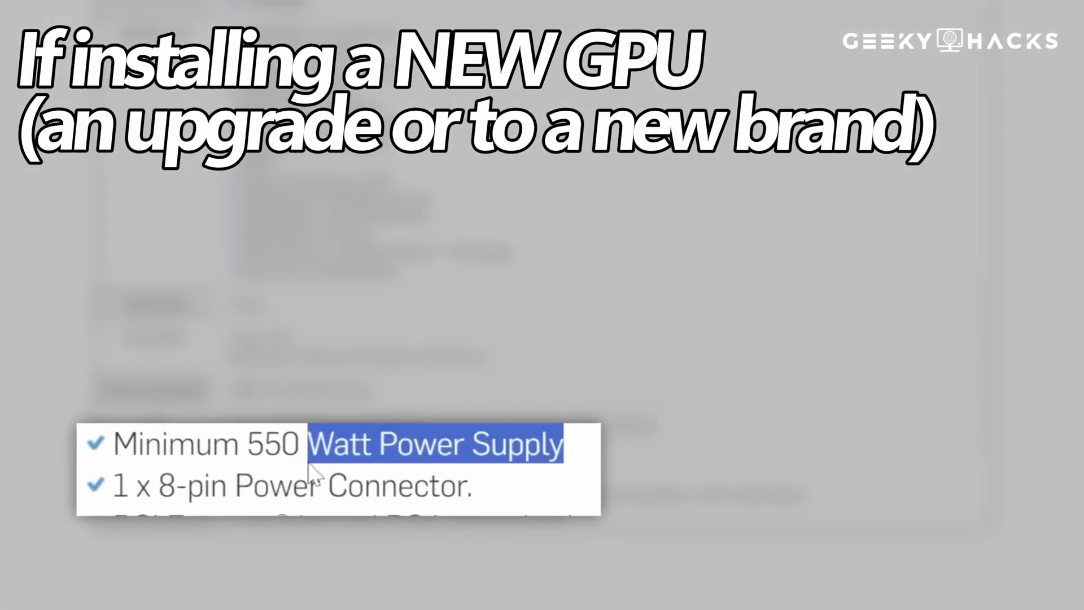
pyautogui.moveTo(309, 464); pyautogui.dragTo(113, 446)
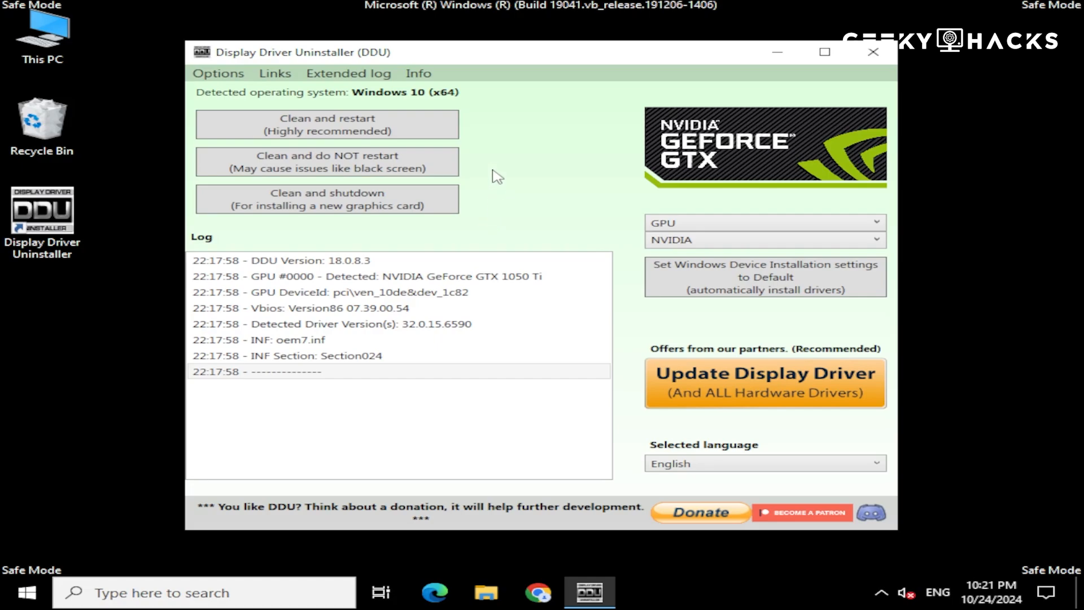
# Remove the NVIDIA graphics driver with Clean and restart.
pyautogui.click(413, 137)
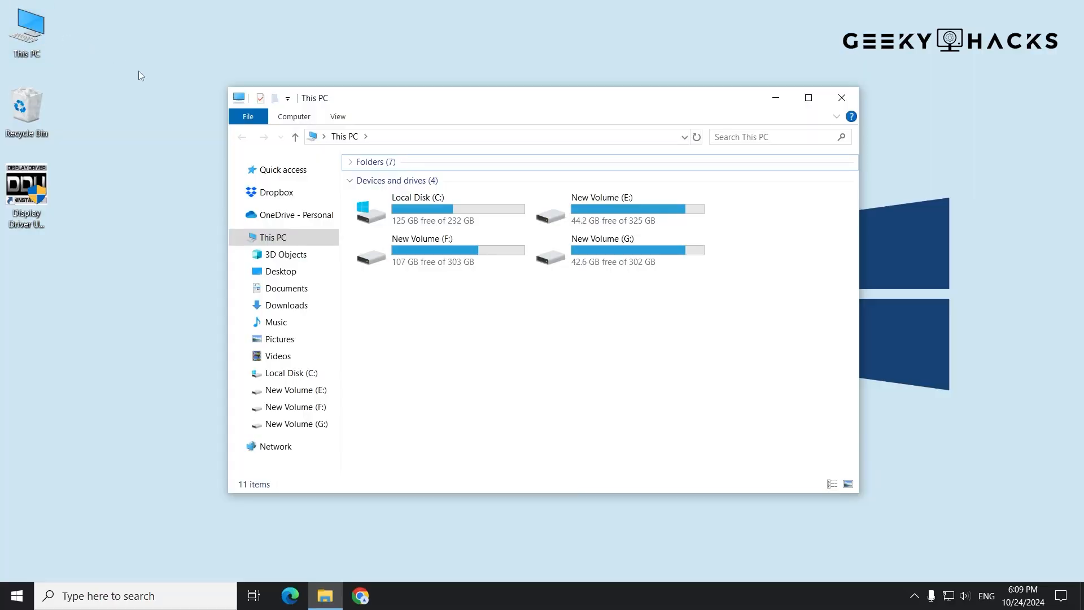
# Open the Downloads folder and look over the Intel, AMD and NVIDIA driver installers.
pyautogui.click(316, 311)
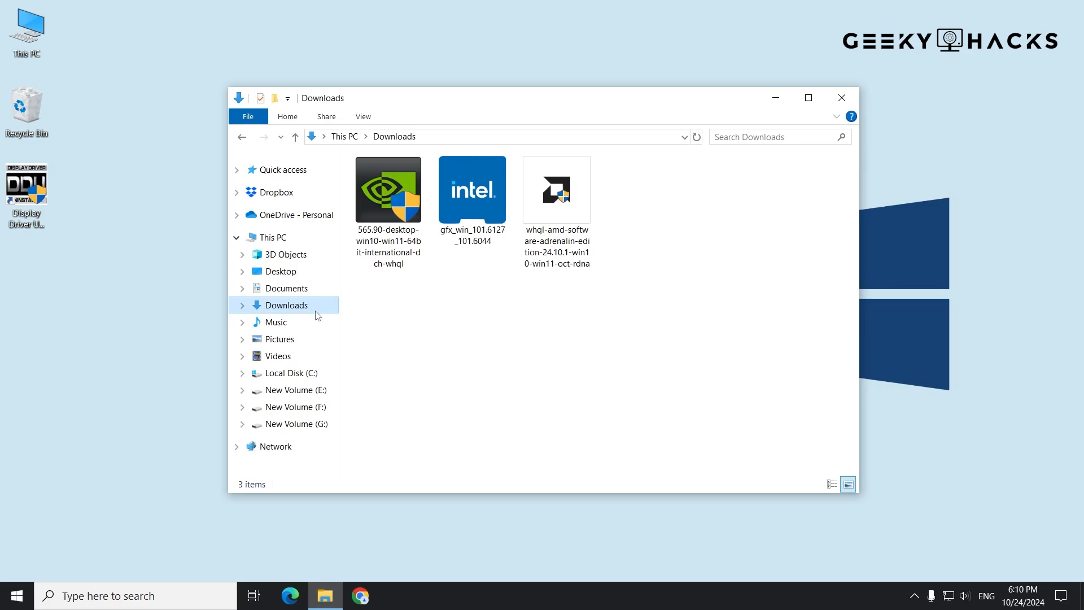
pyautogui.click(483, 231)
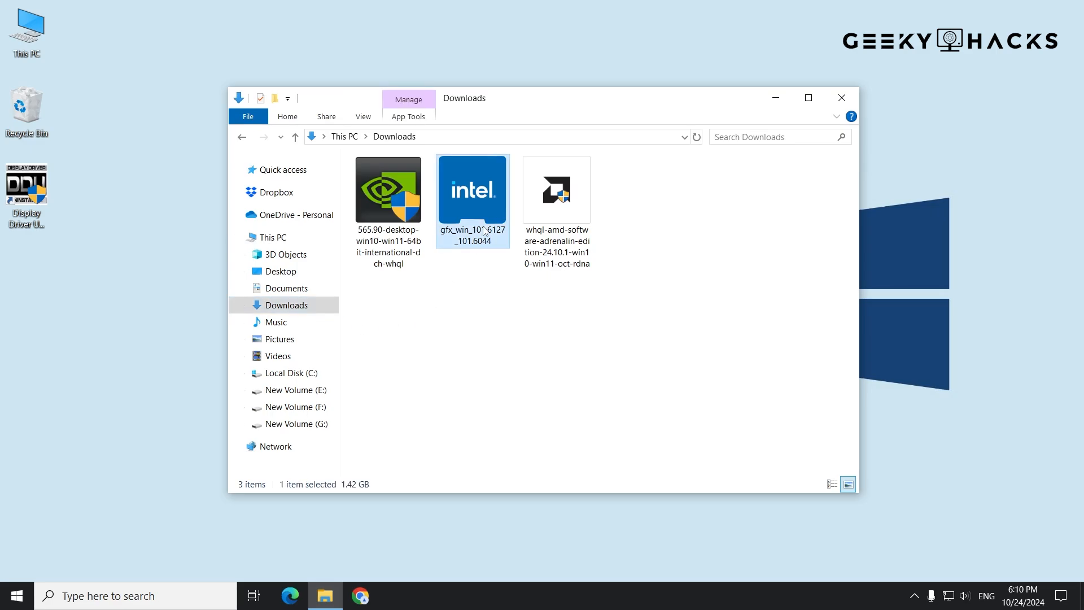
pyautogui.click(584, 246)
pyautogui.click(396, 263)
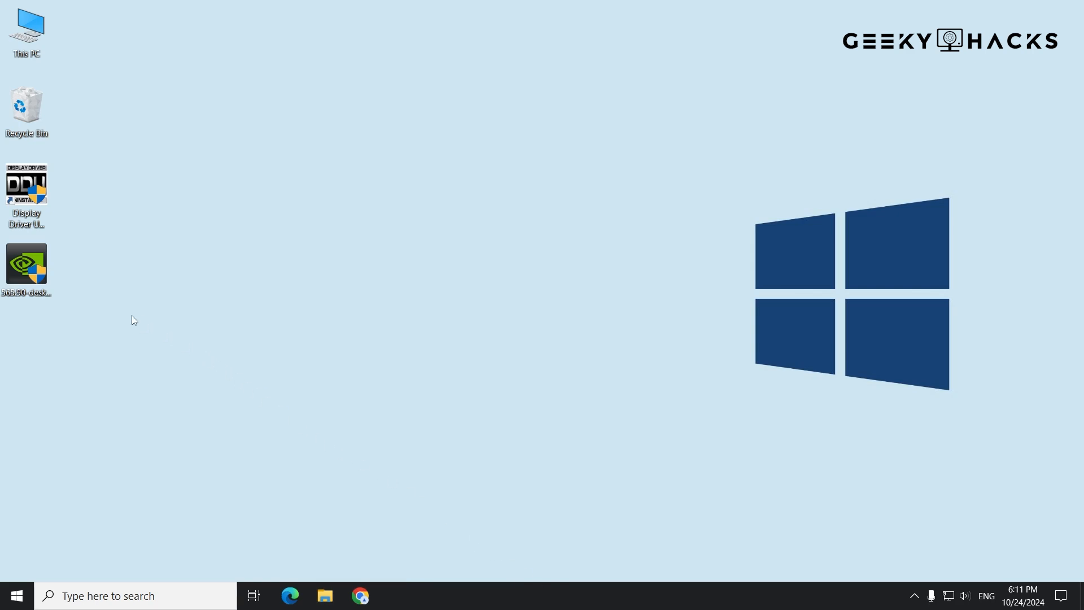
# Install NVIDIA driver 565.90 with GeForce Experience, using the default extraction path and Express installation, and close the finished installer.
pyautogui.doubleClick(27, 264)
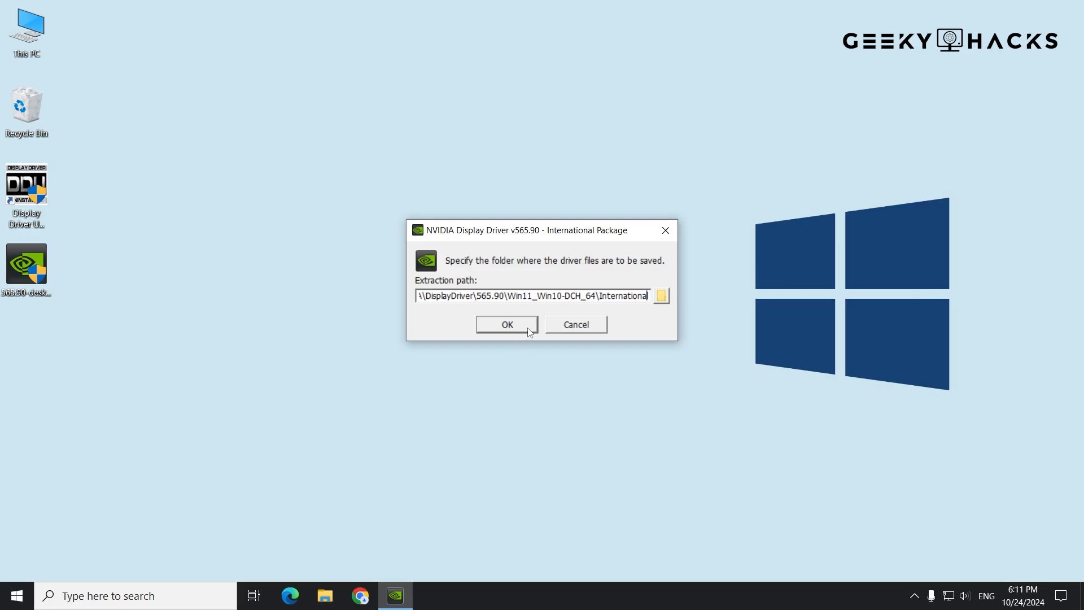
pyautogui.click(506, 324)
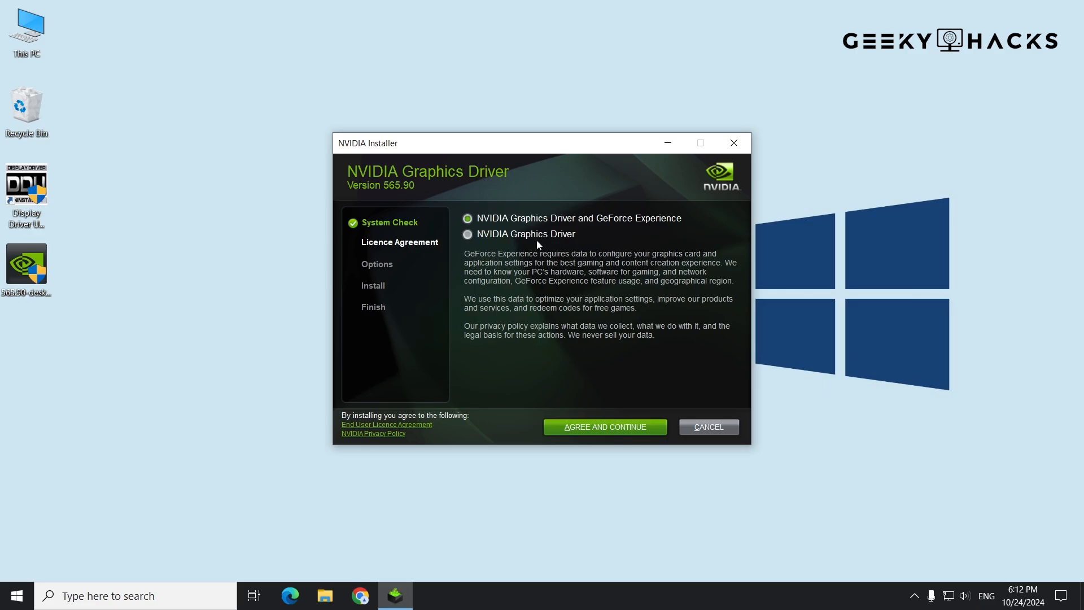
pyautogui.click(654, 431)
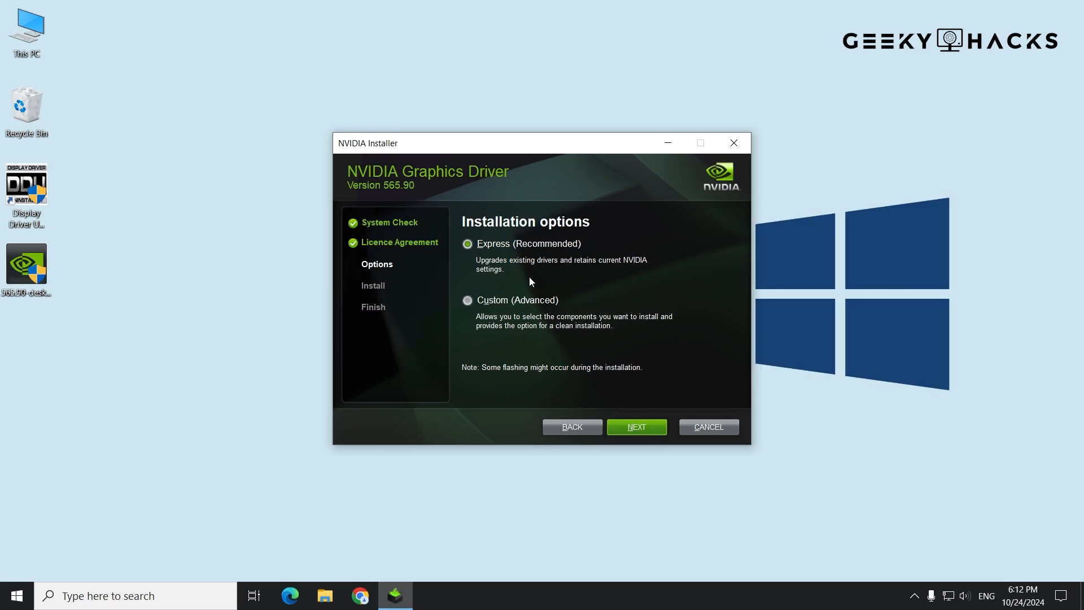
pyautogui.click(659, 429)
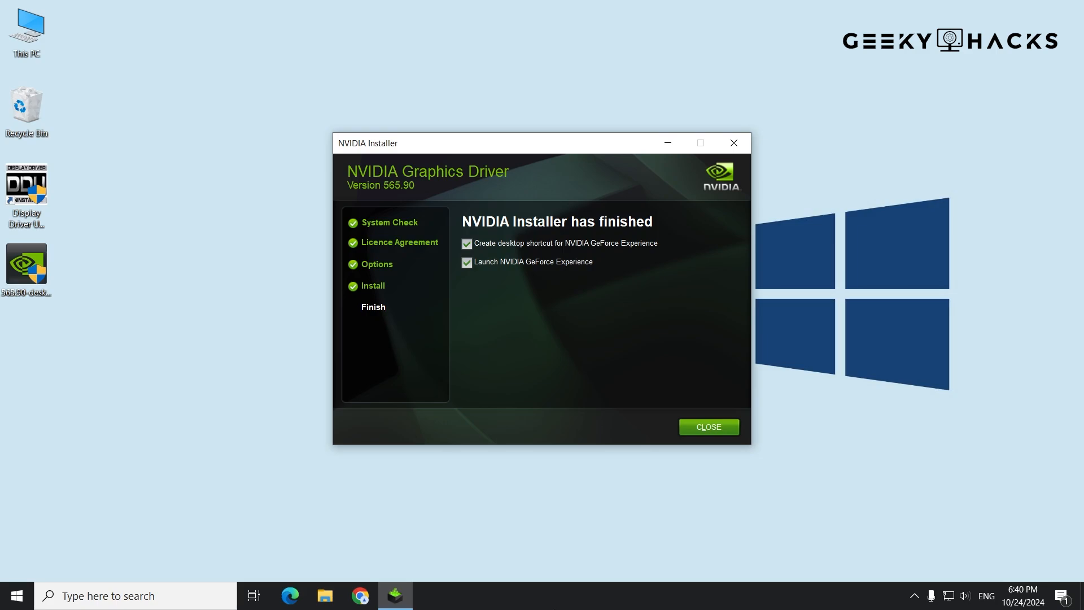
pyautogui.click(703, 429)
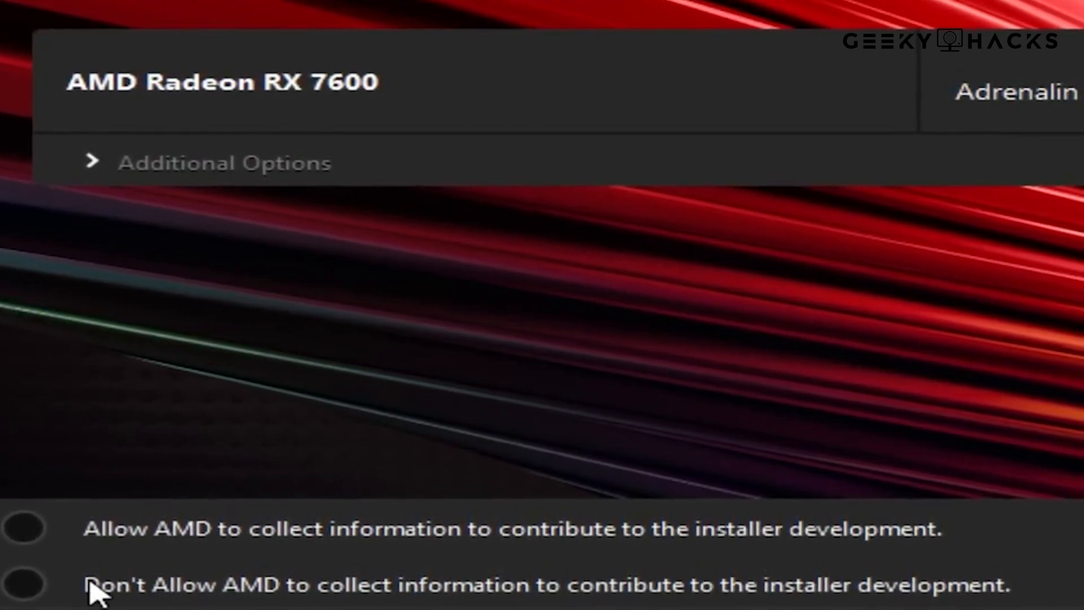
# Install AMD Software: Adrenalin Edition as a Full Install in C:\Program Files\AMD, with AMD data collection not allowed.
pyautogui.click(22, 590)
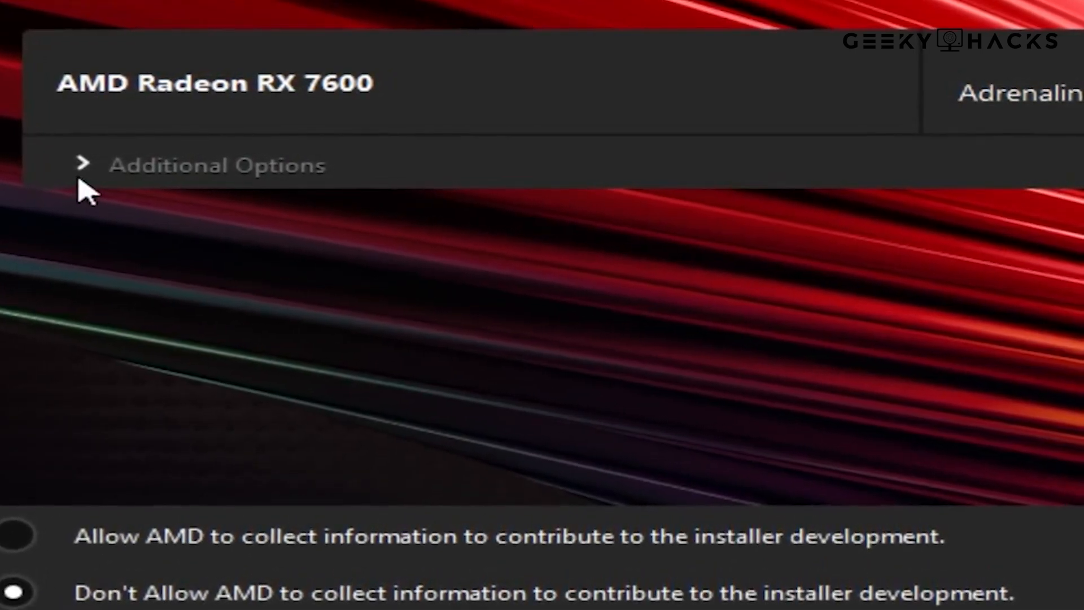
pyautogui.click(85, 165)
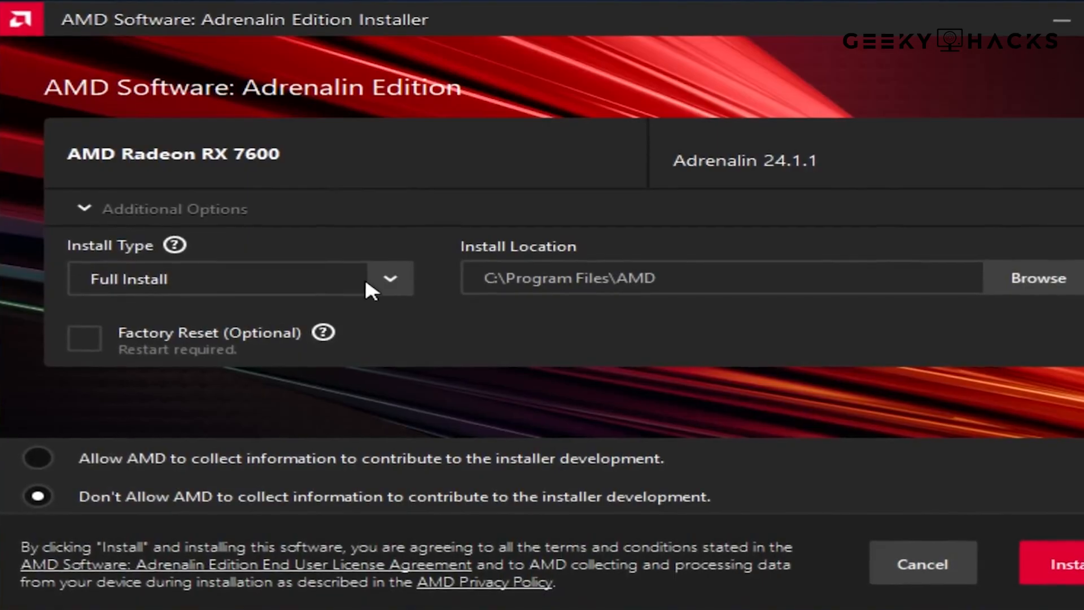
pyautogui.click(511, 272)
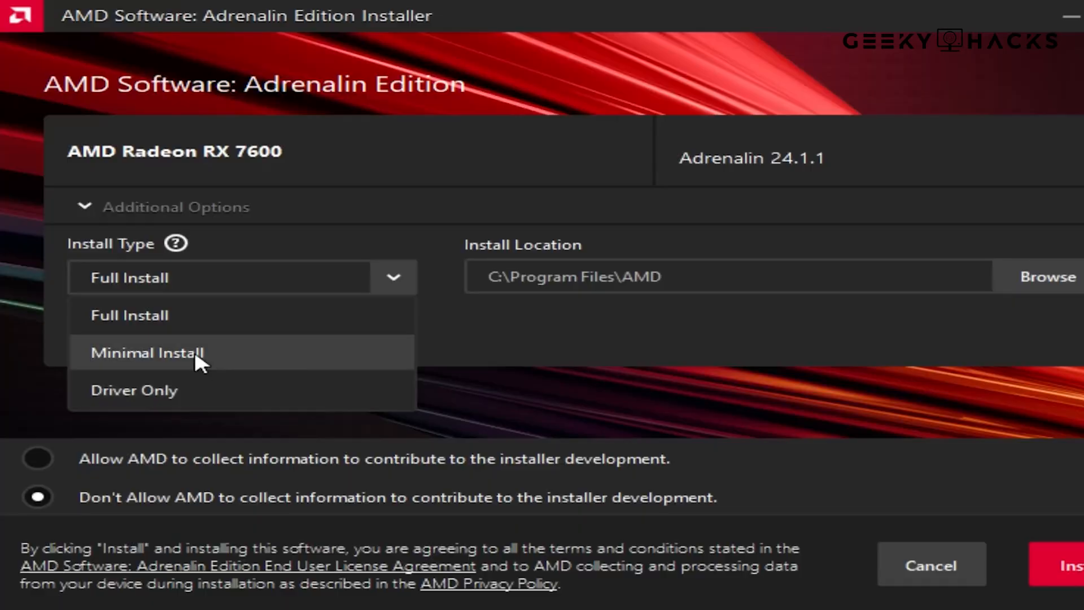
pyautogui.click(194, 355)
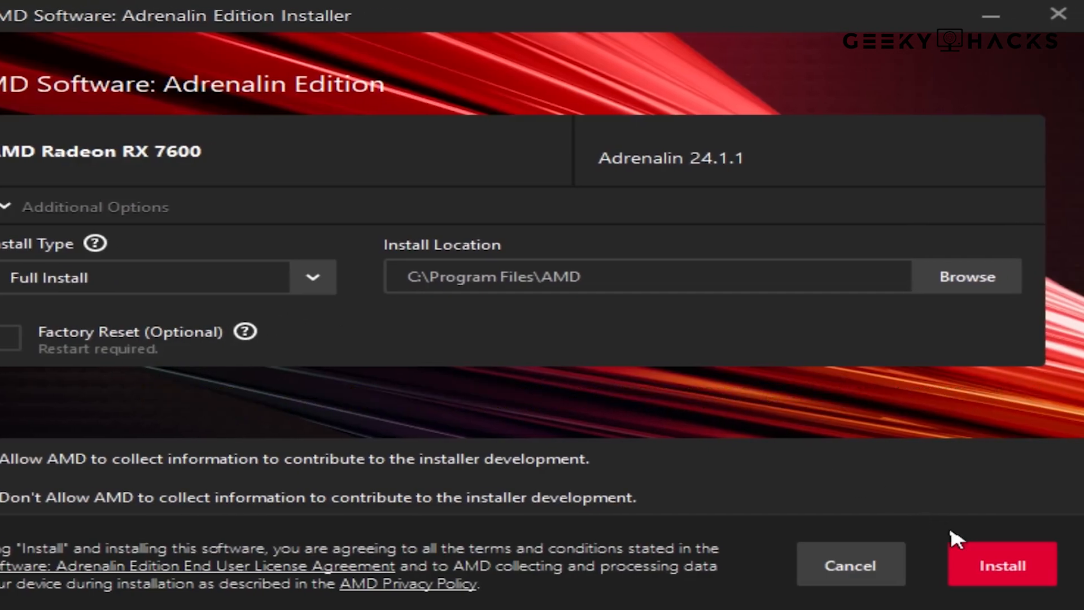
pyautogui.click(986, 561)
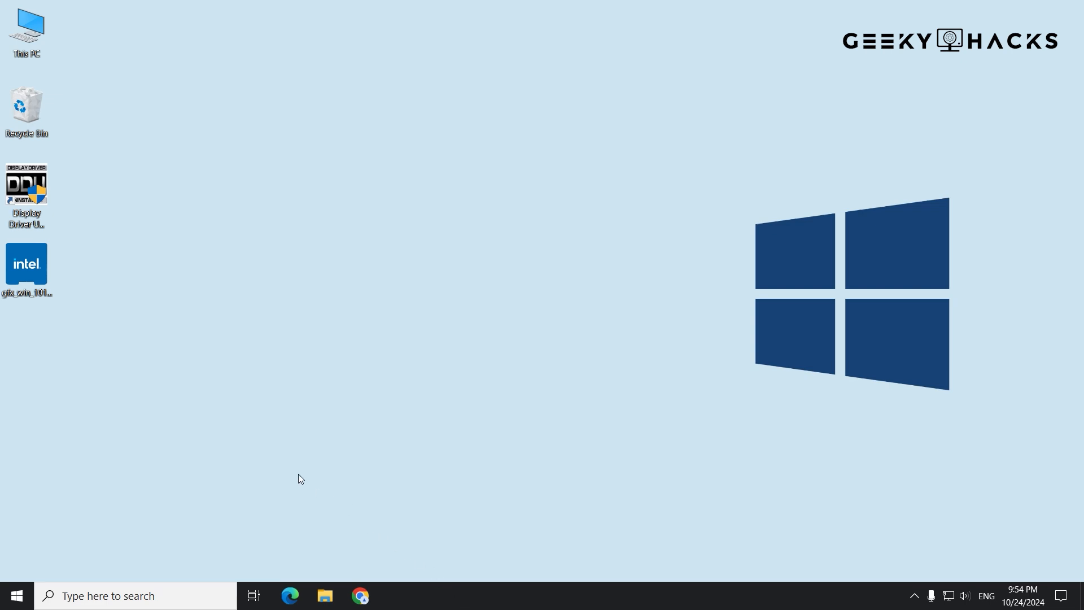
# Run the Intel Graphics Driver Installer without a clean installation and show the installation details.
pyautogui.doubleClick(44, 296)
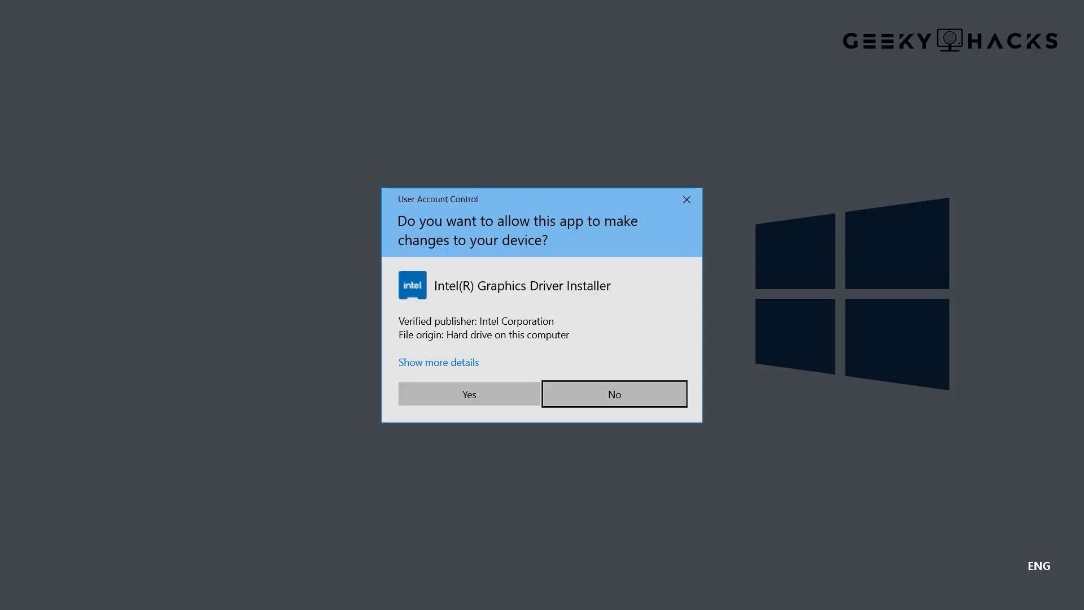
pyautogui.click(434, 398)
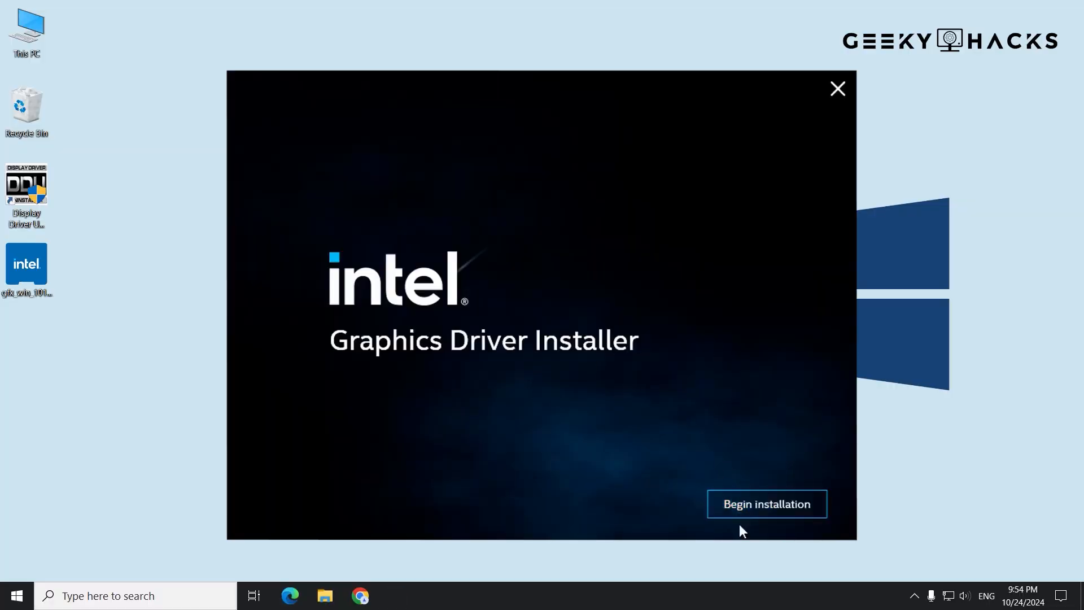
pyautogui.click(754, 511)
pyautogui.click(792, 511)
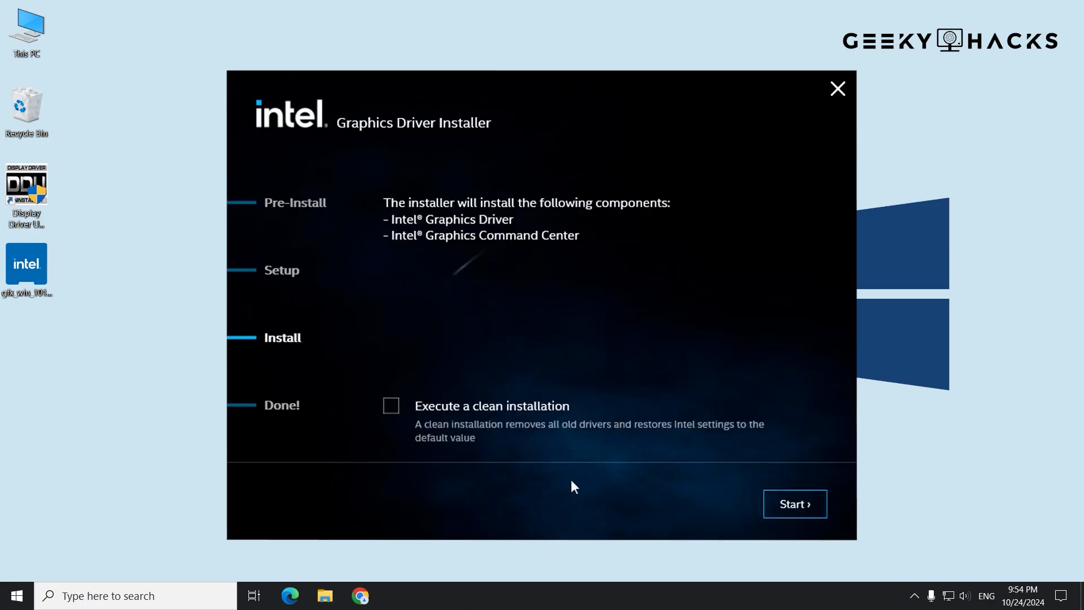
pyautogui.click(785, 512)
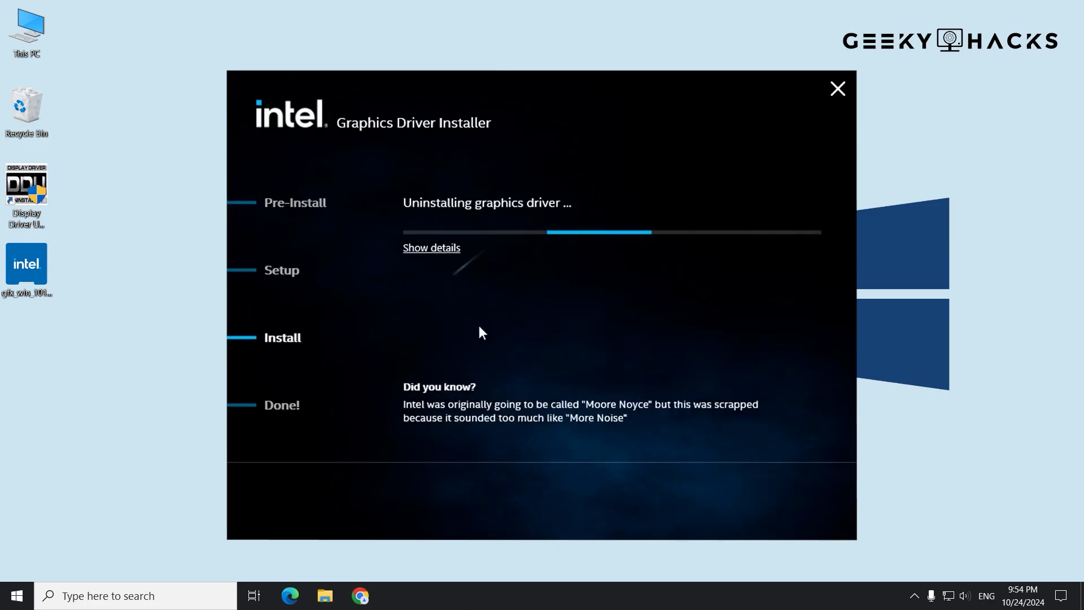
pyautogui.click(438, 248)
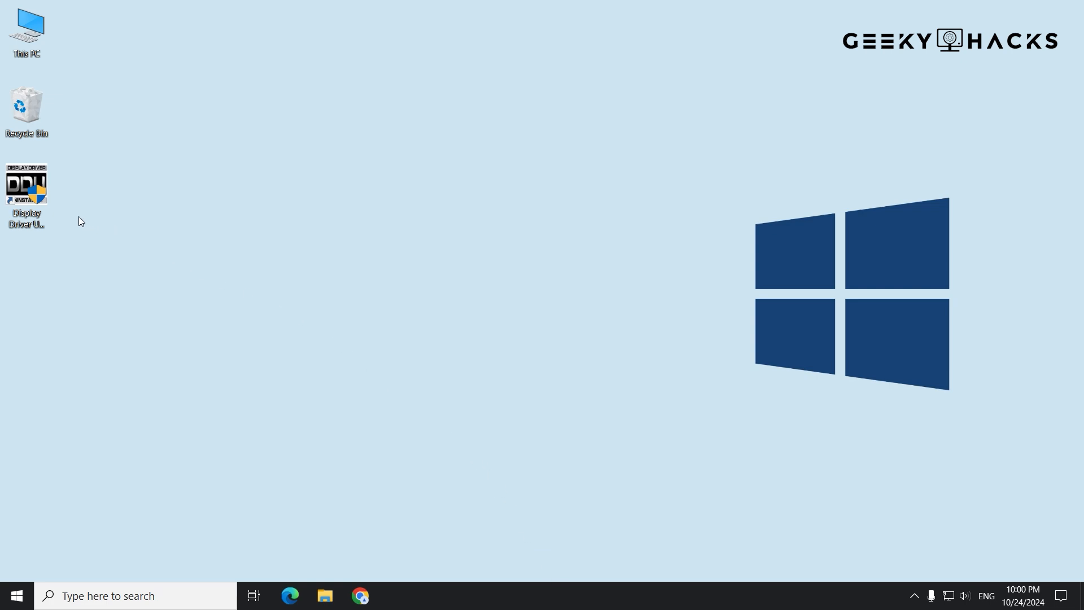
# Launch Display Driver Uninstaller, turn off the option preventing driver downloads from Windows Update, and close the program.
pyautogui.doubleClick(35, 217)
pyautogui.click(536, 395)
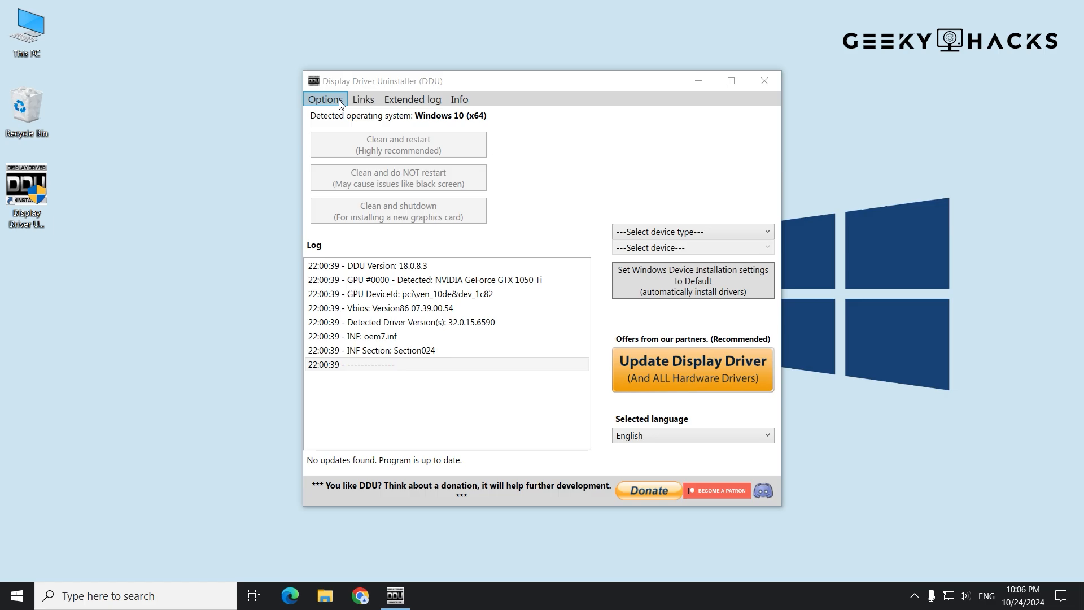
pyautogui.click(340, 101)
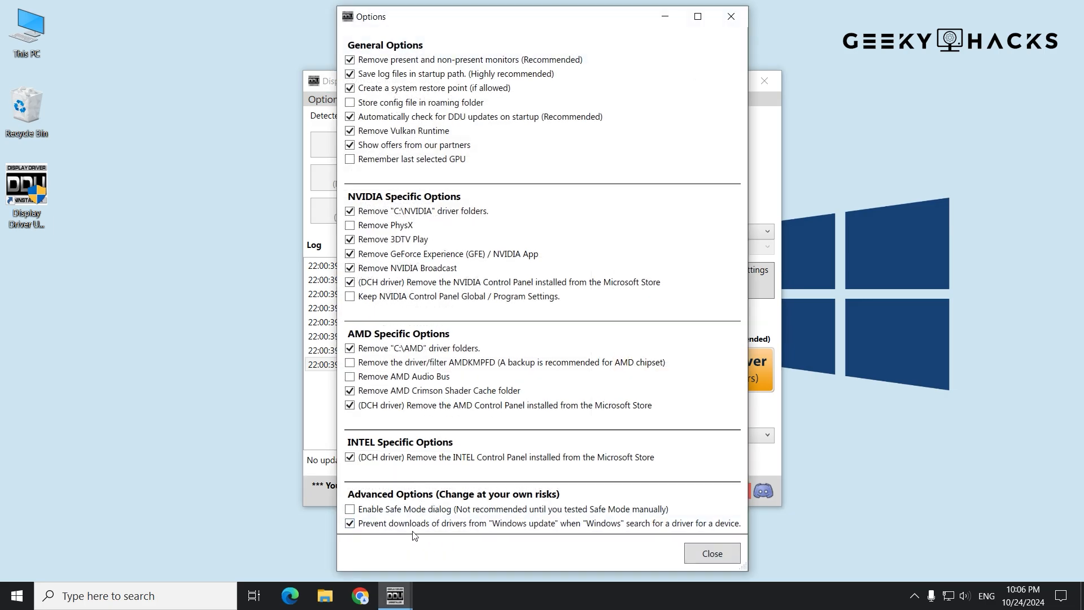
pyautogui.click(350, 524)
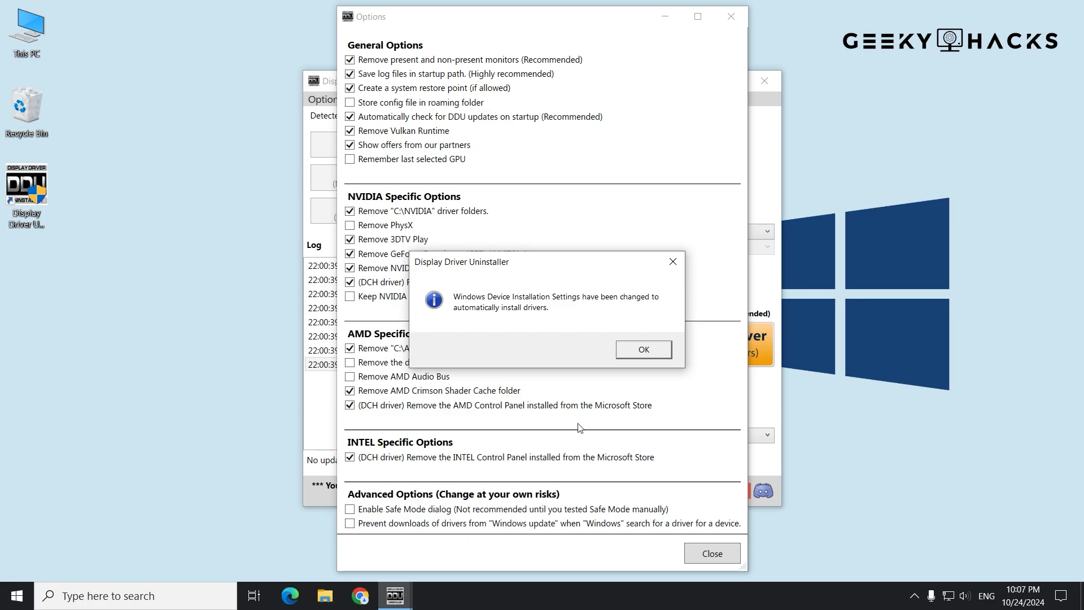
pyautogui.click(644, 351)
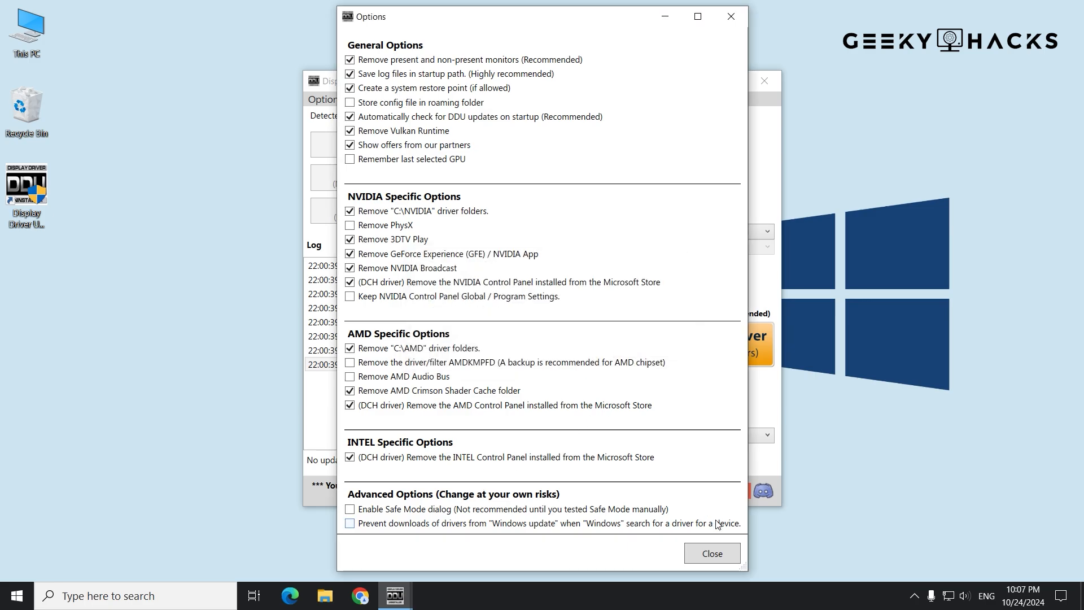
pyautogui.click(726, 561)
pyautogui.click(764, 81)
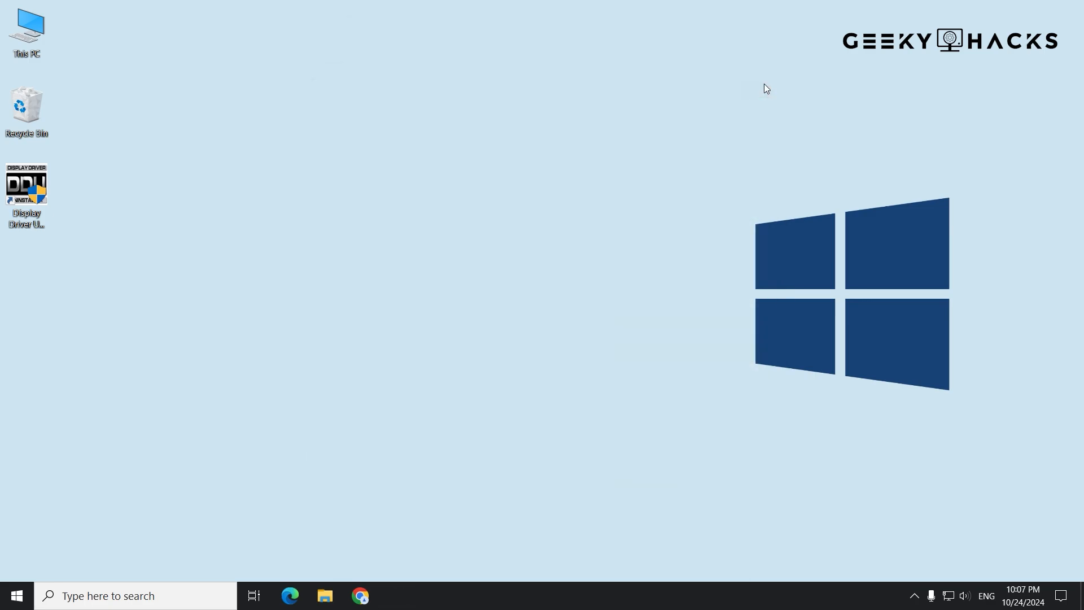